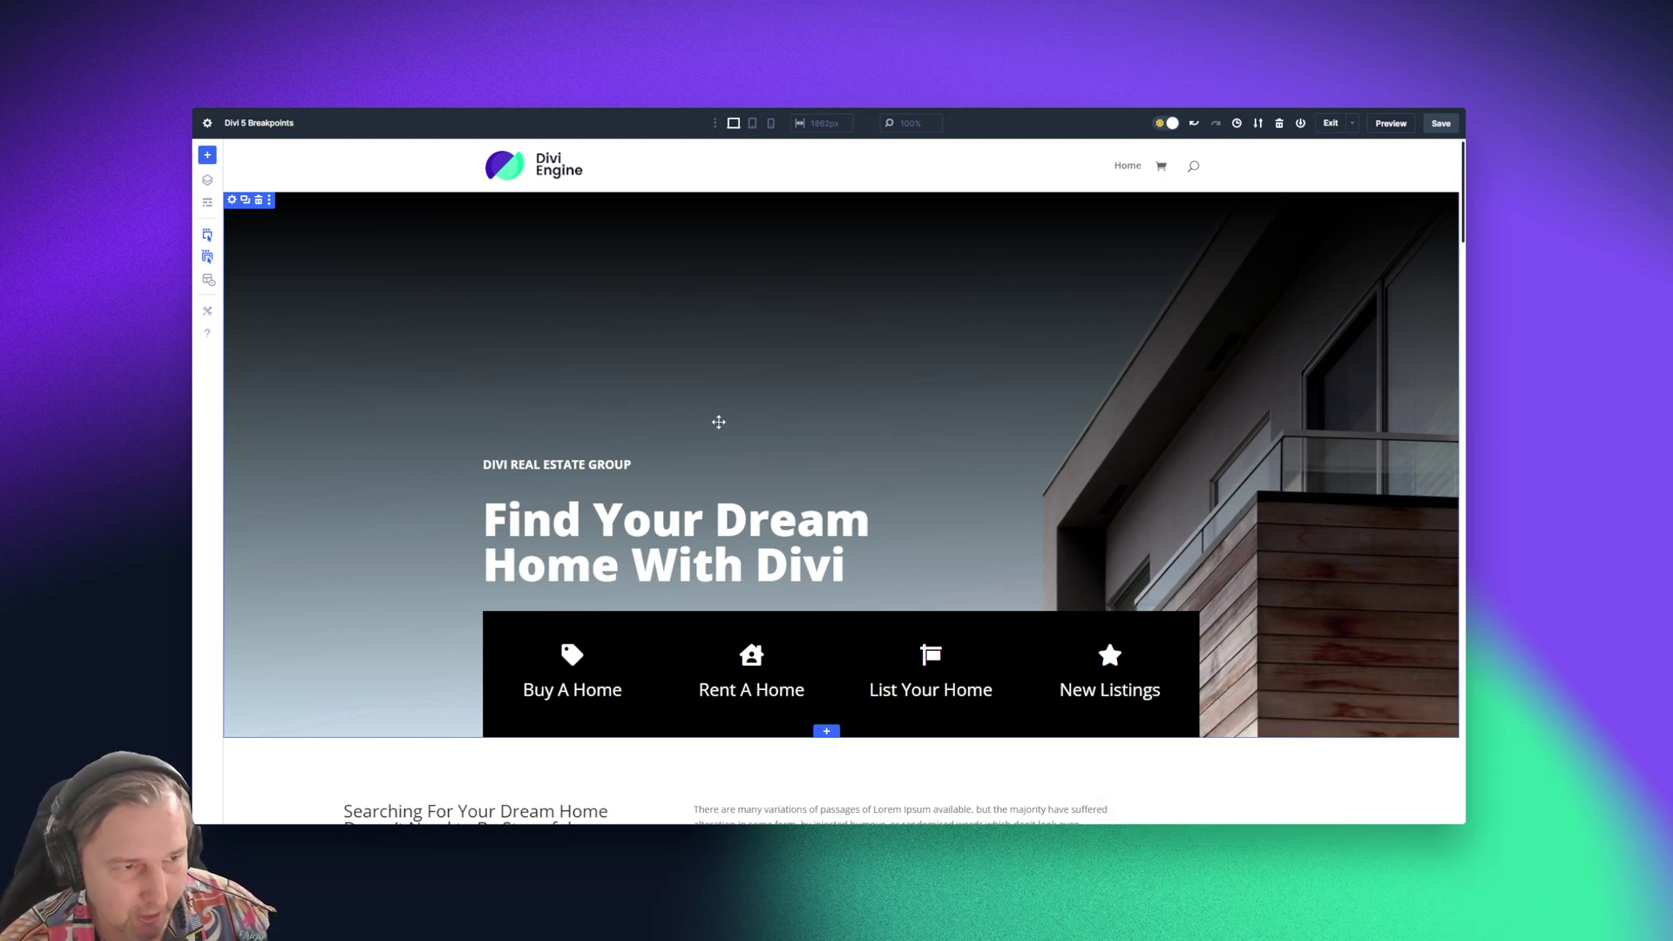
Look through the page's sections from the hero through Listings to Why Choose Us and return to the beginning
scroll(718, 422, "down", 3)
scroll(741, 426, "up", 3)
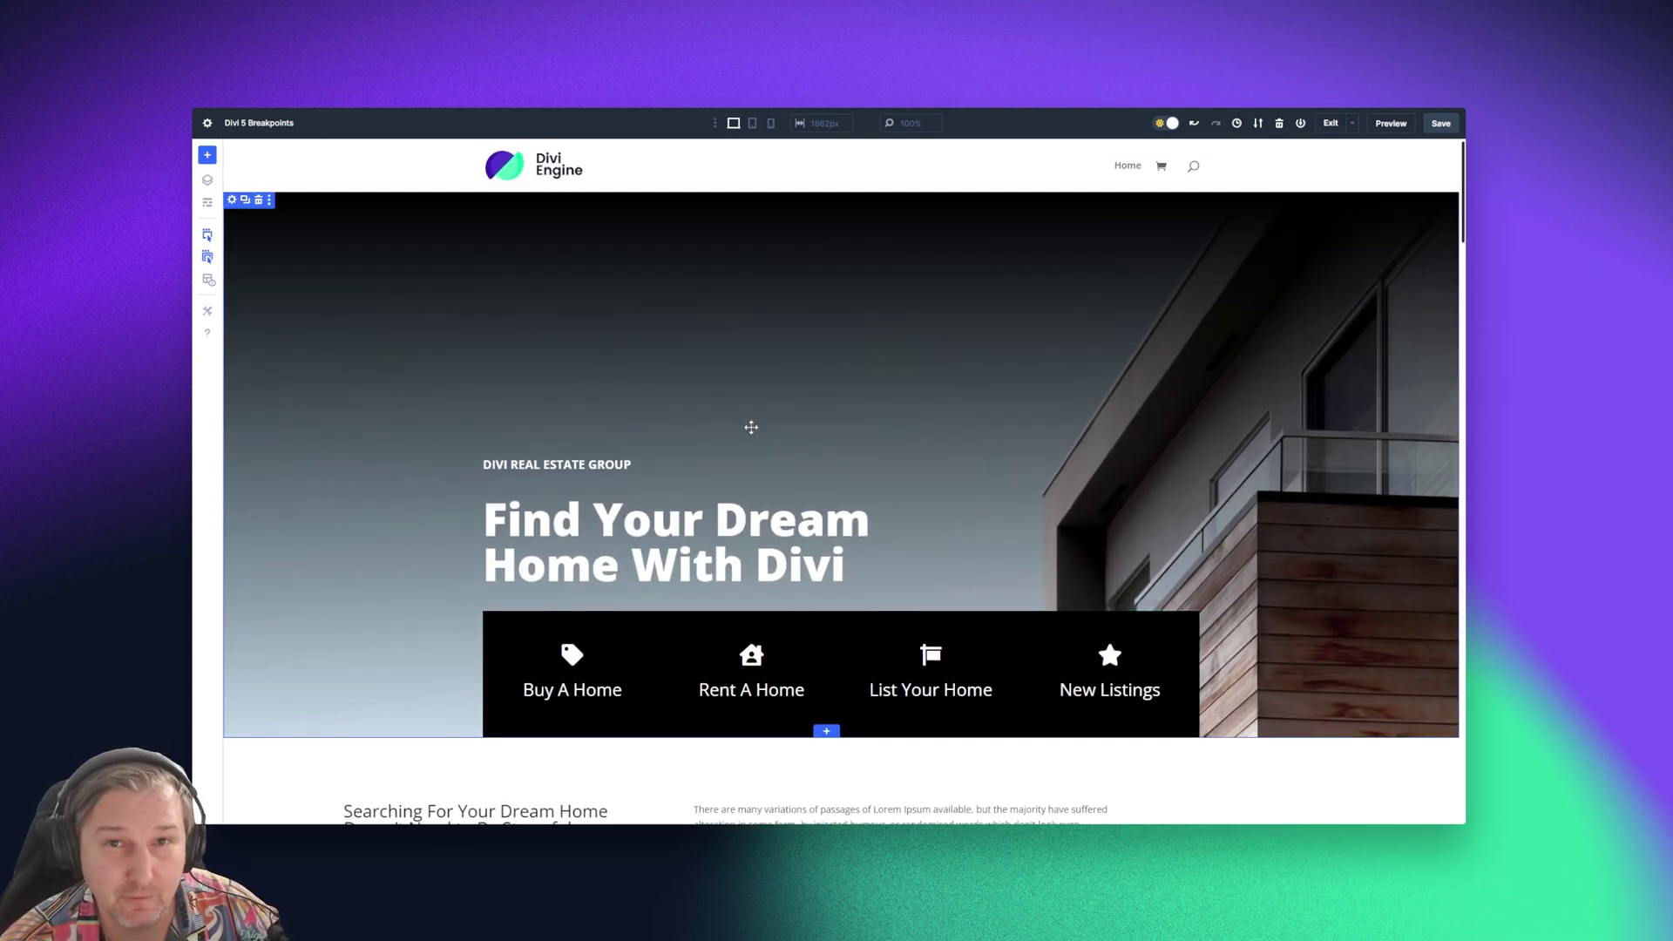
scroll(749, 425, "down", 5)
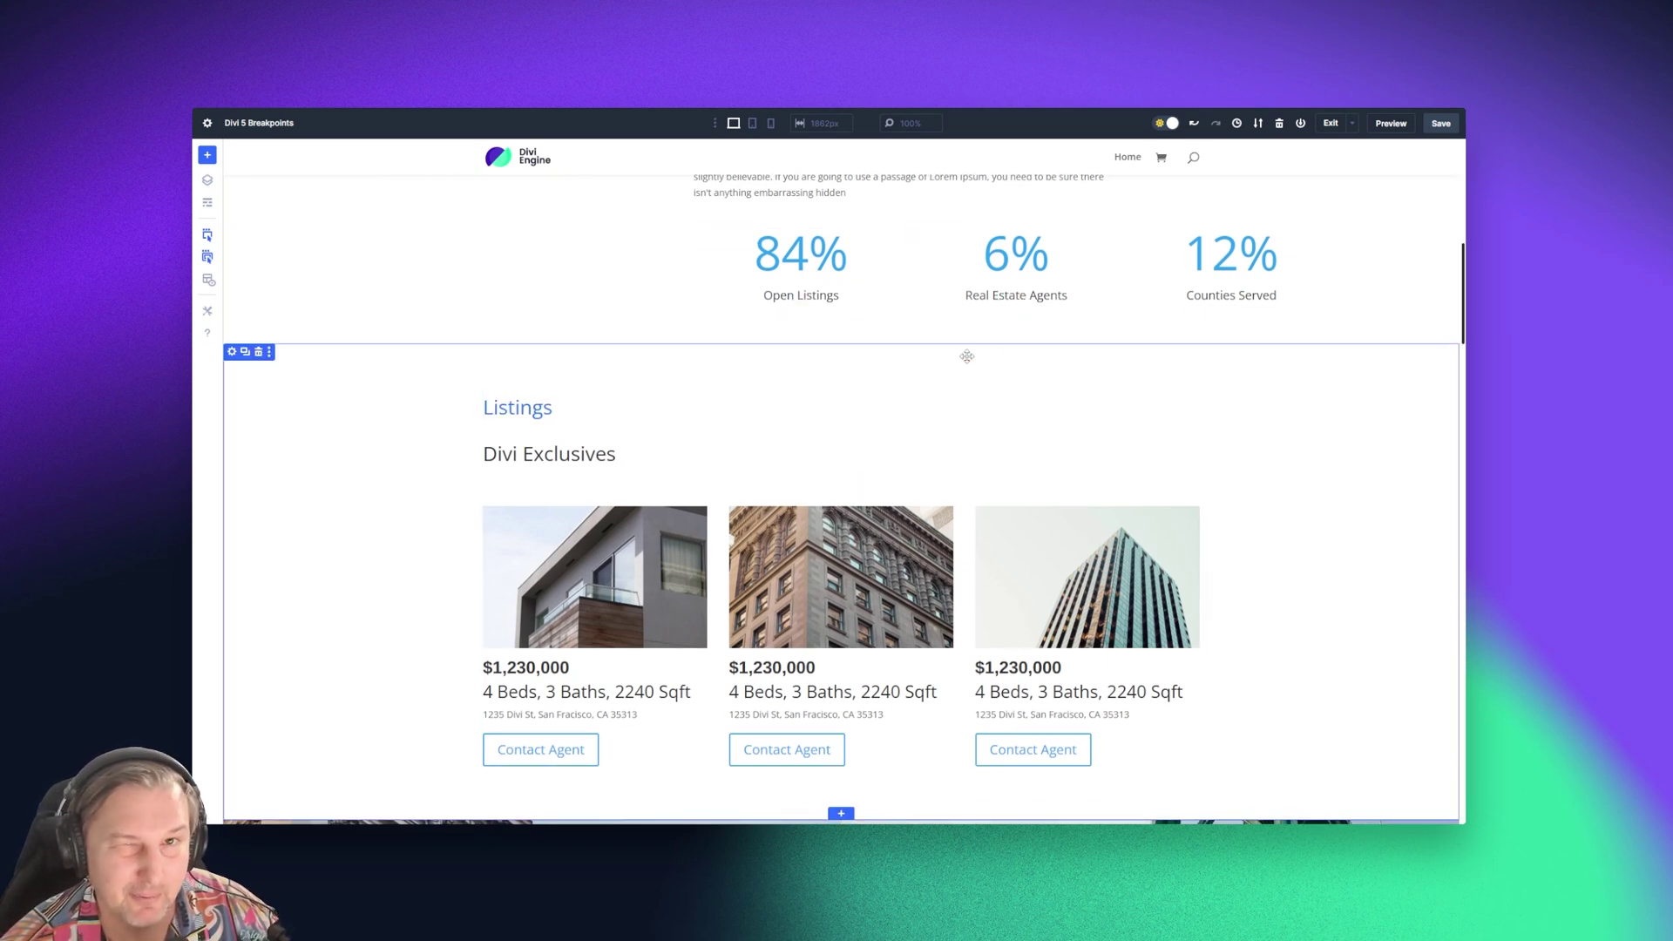
scroll(938, 399, "down", 1)
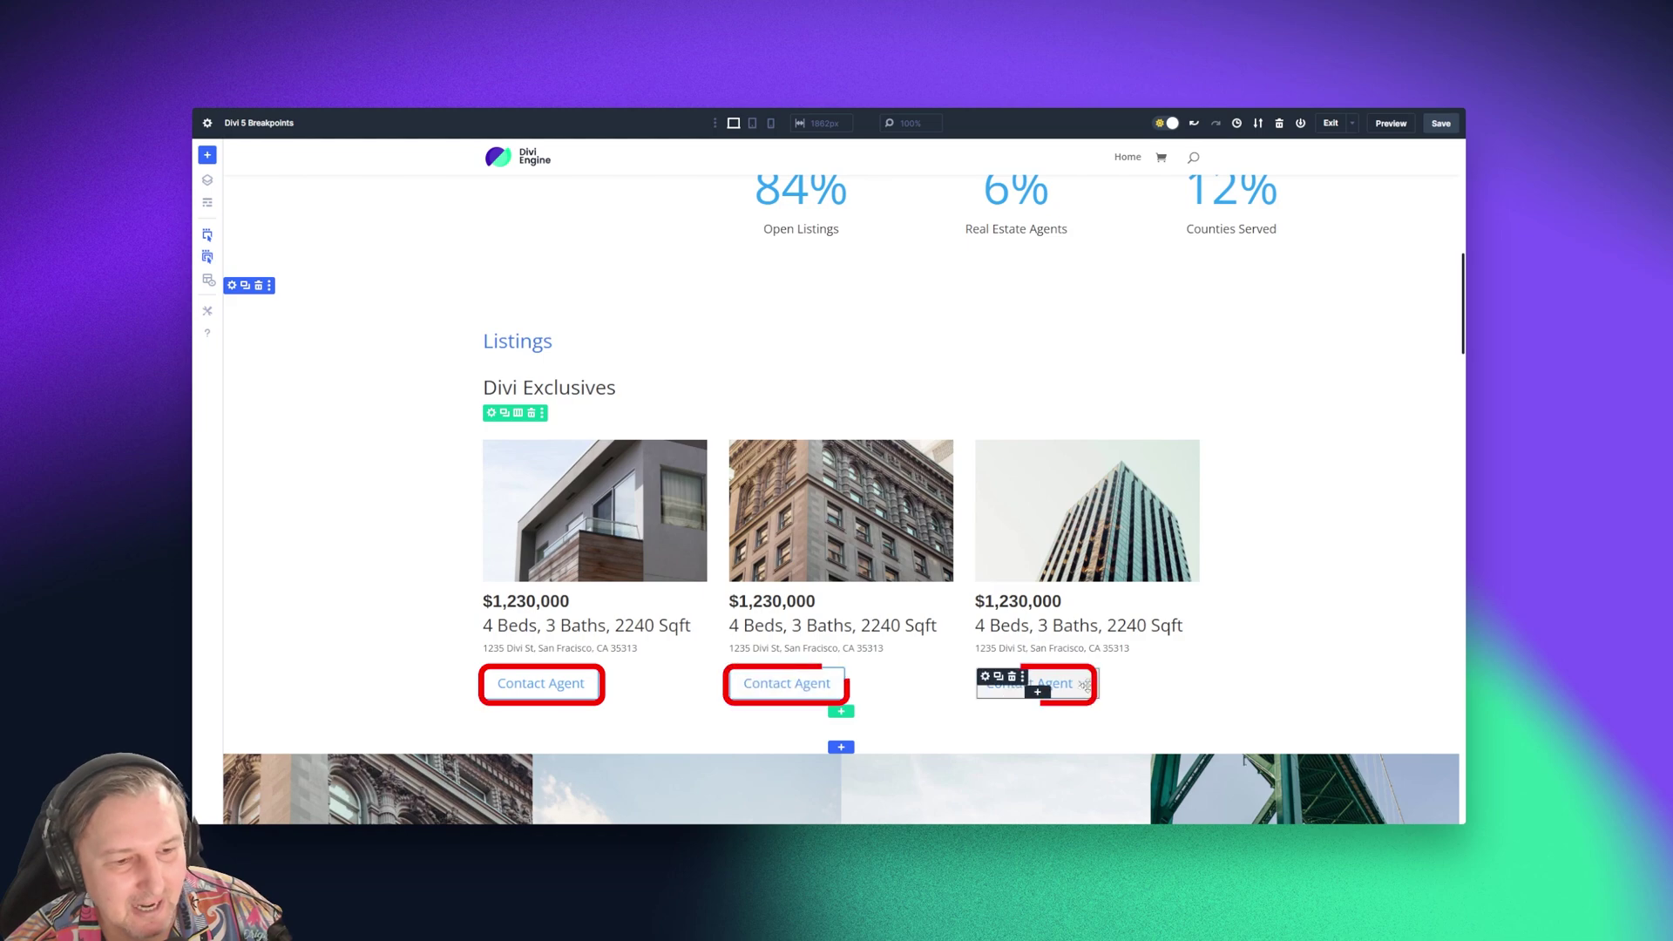
scroll(991, 461, "up", 10)
scroll(991, 461, "down", 15)
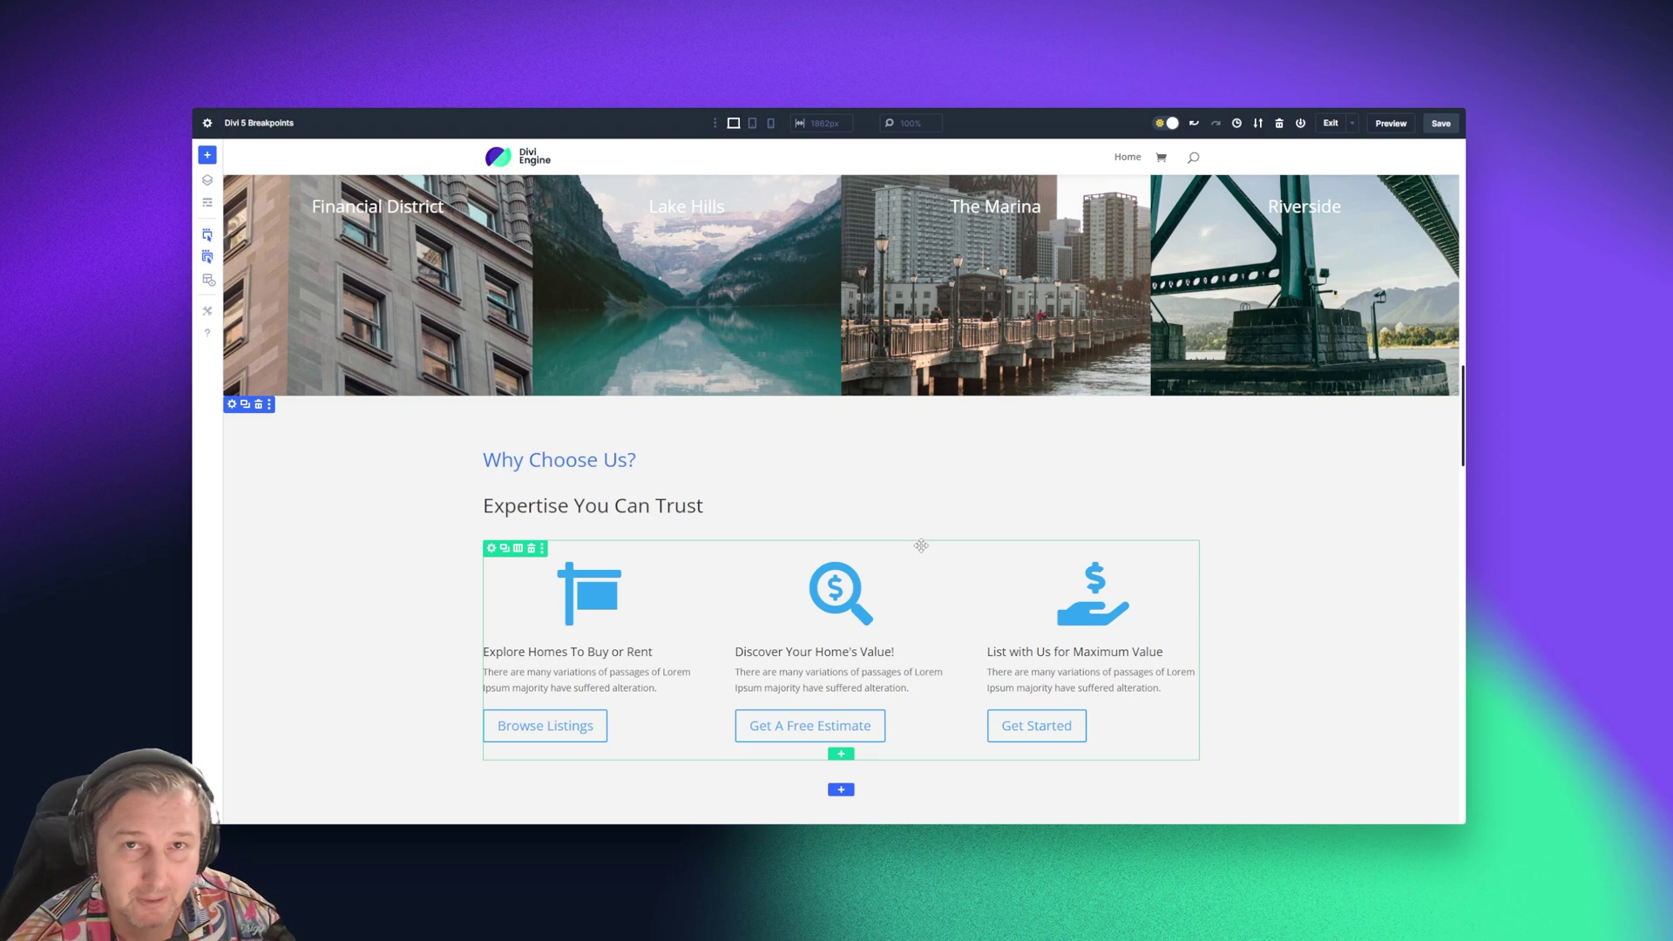
scroll(841, 519, "up", 20)
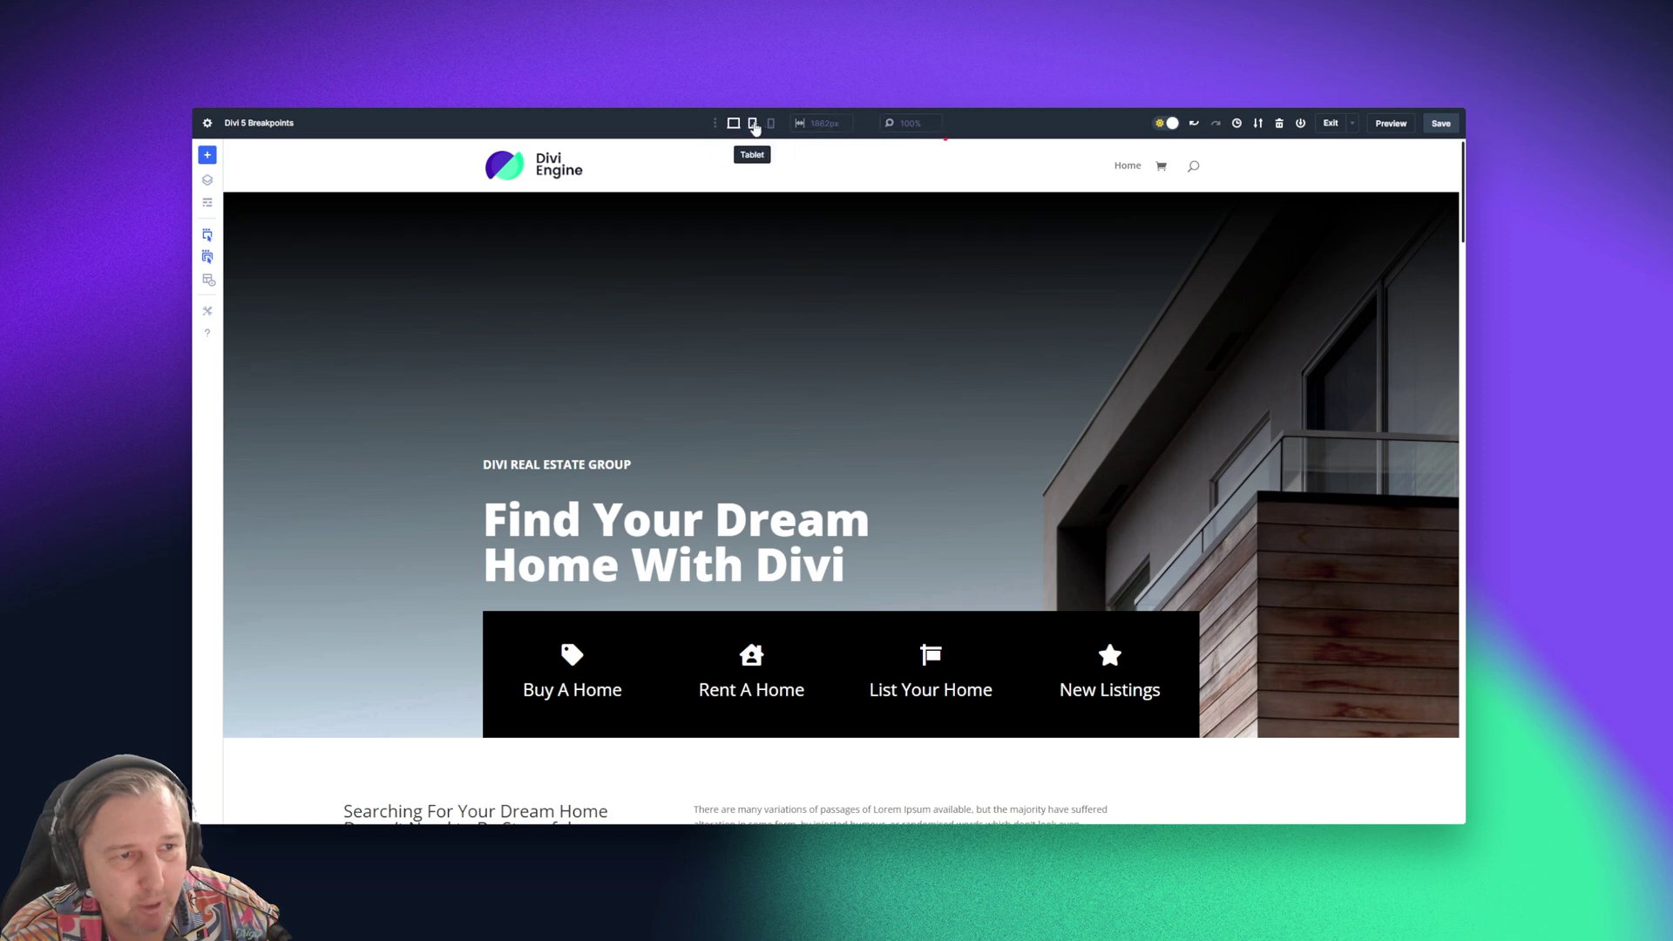
Preview the page in the tablet and phone views and return to the desktop view
left_click(754, 123)
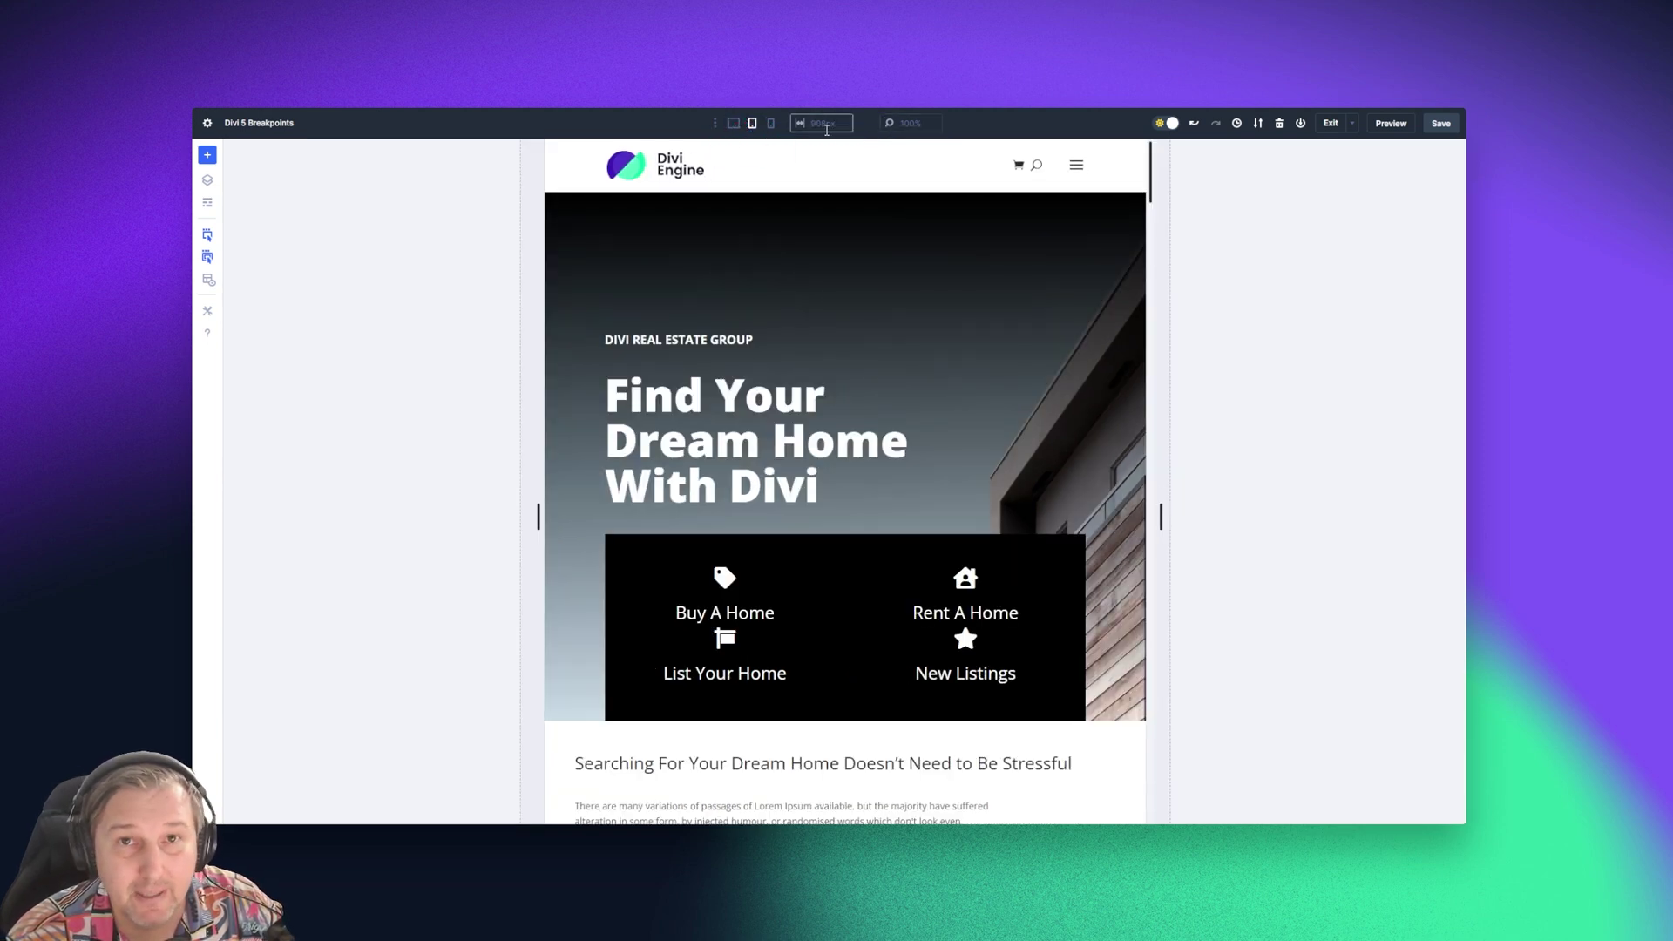
left_click(771, 124)
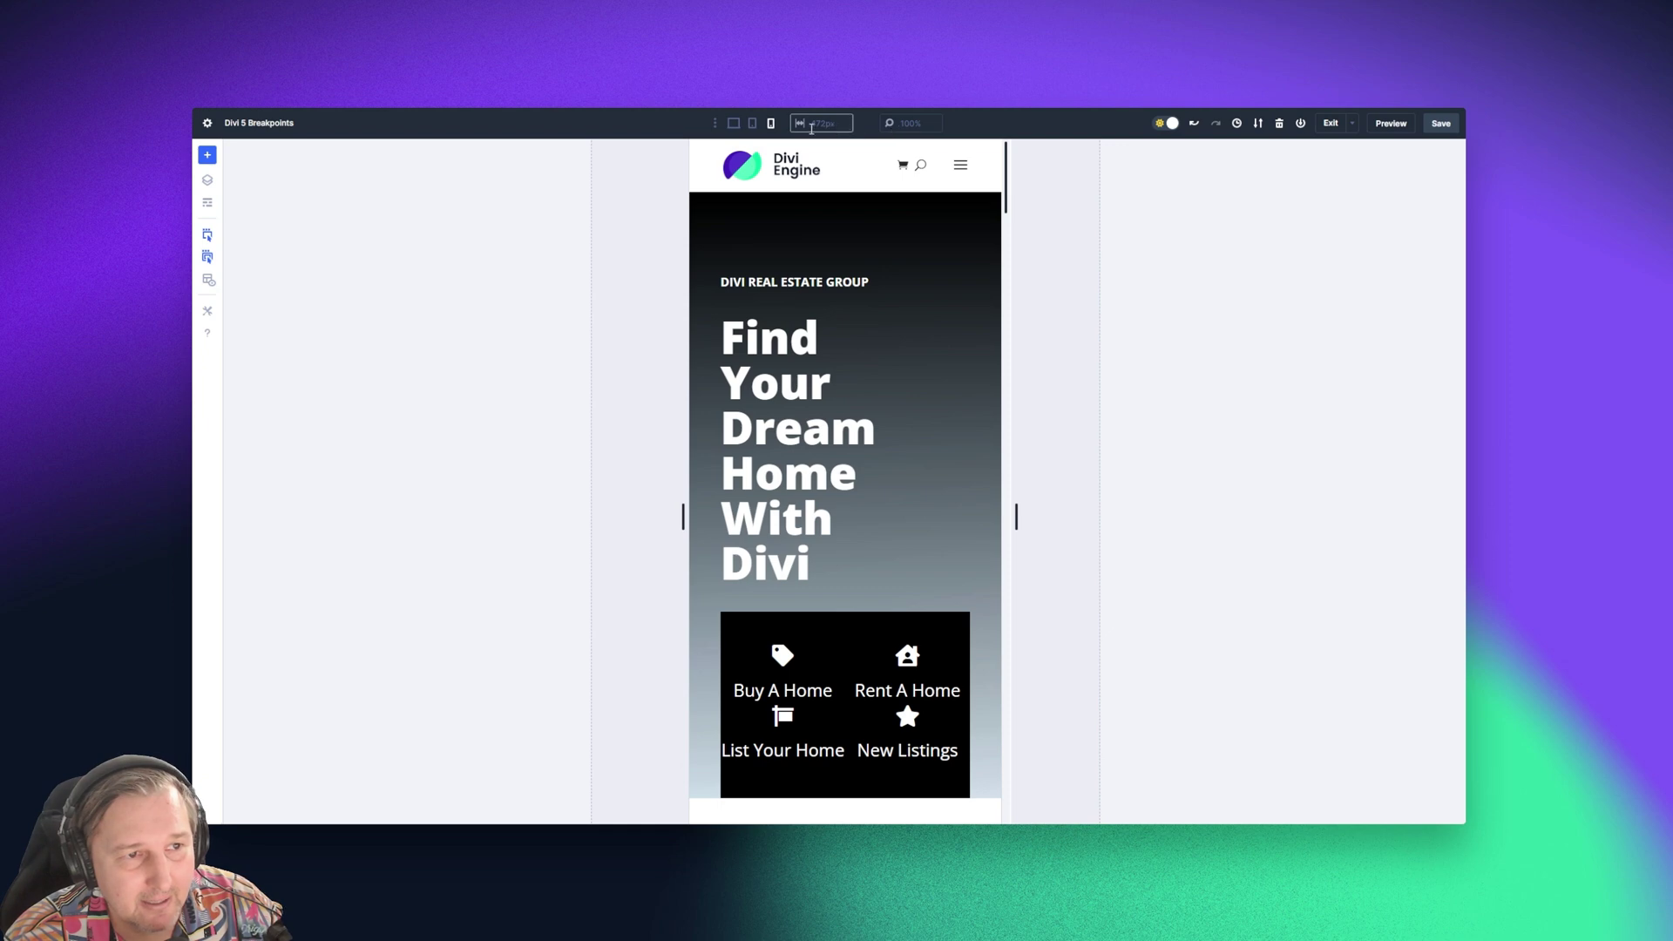
left_click(738, 128)
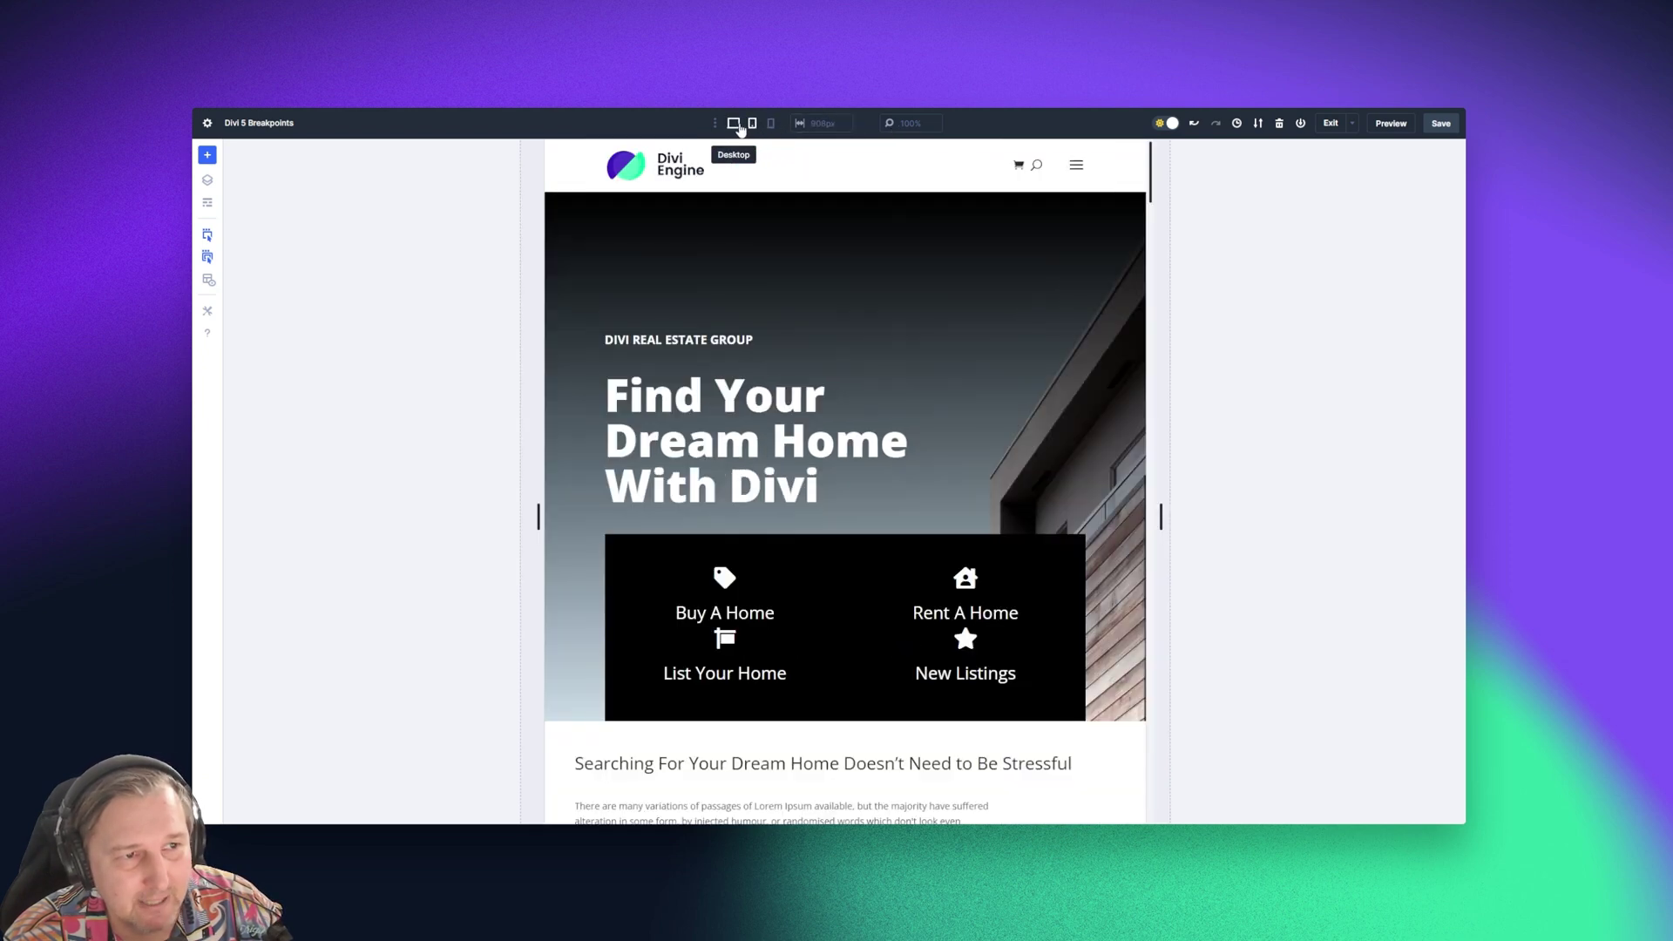
left_click(734, 127)
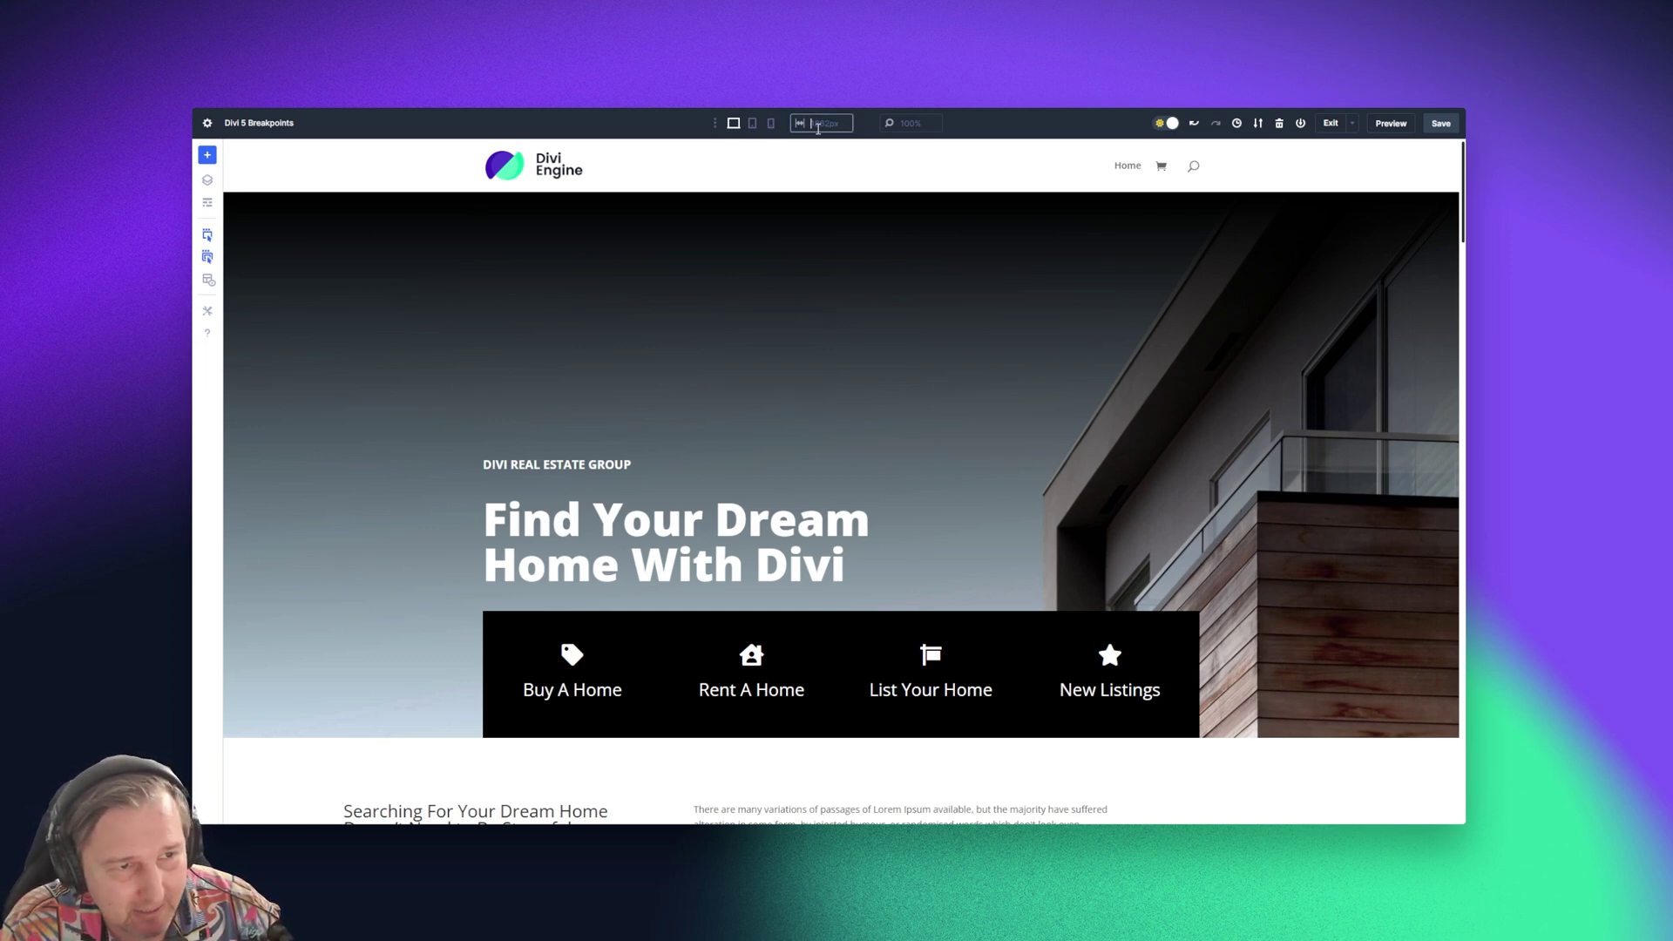
Preview the page at a custom canvas width of 1500px and reset the width to its default
left_click(818, 128)
type("1500px")
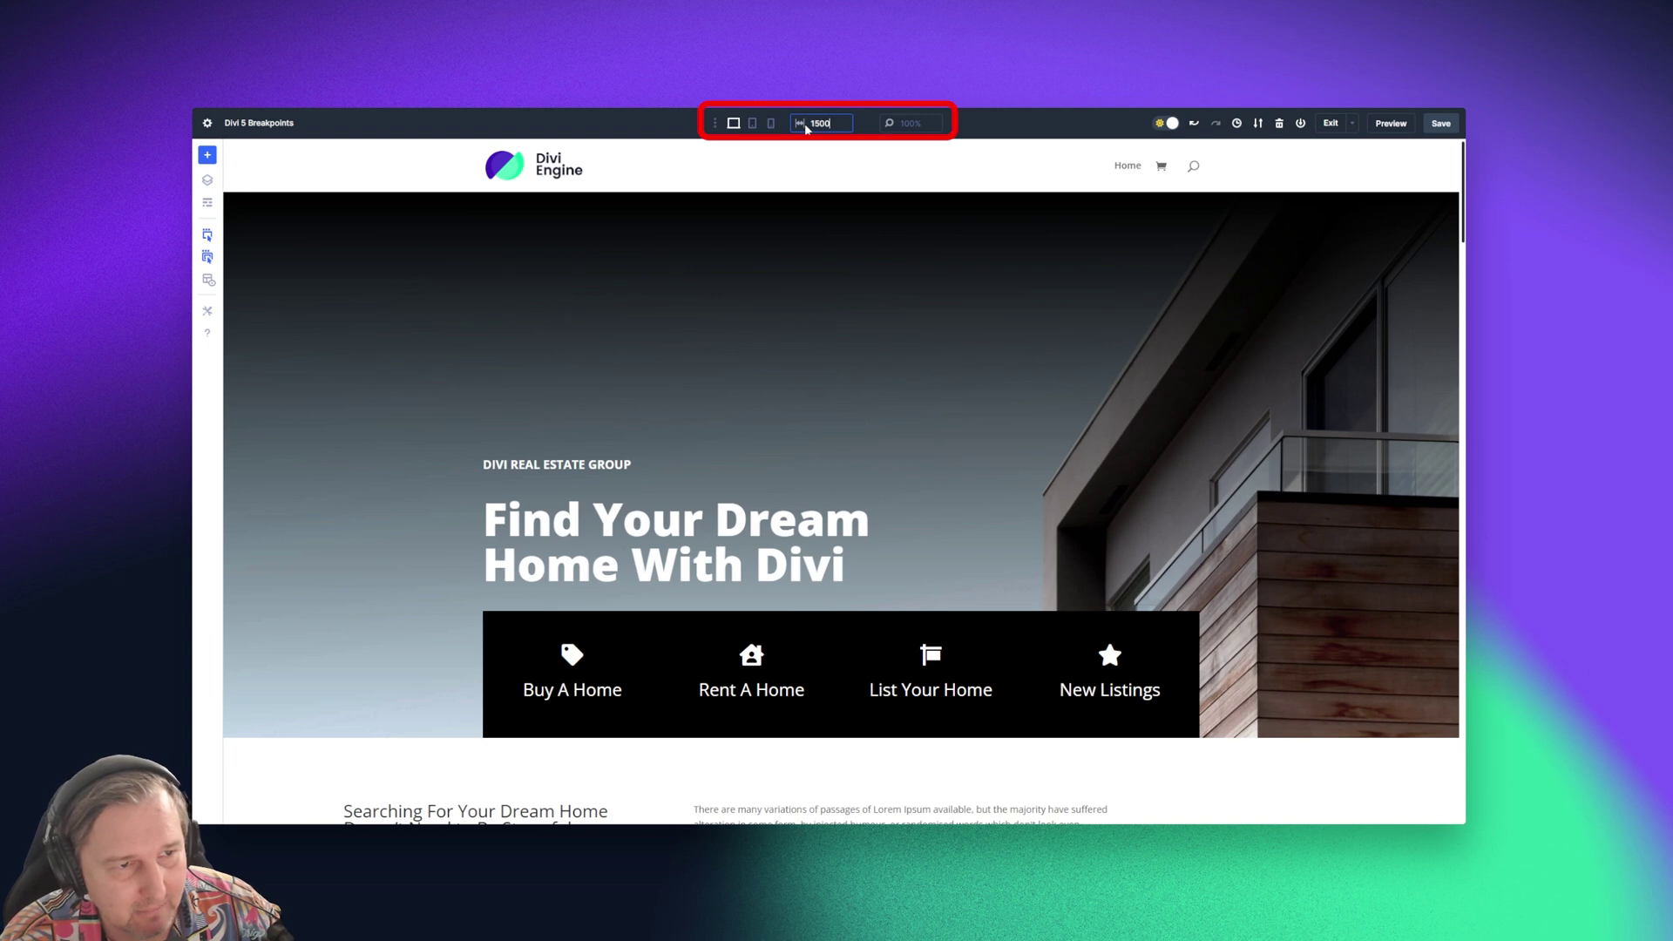
key("Return")
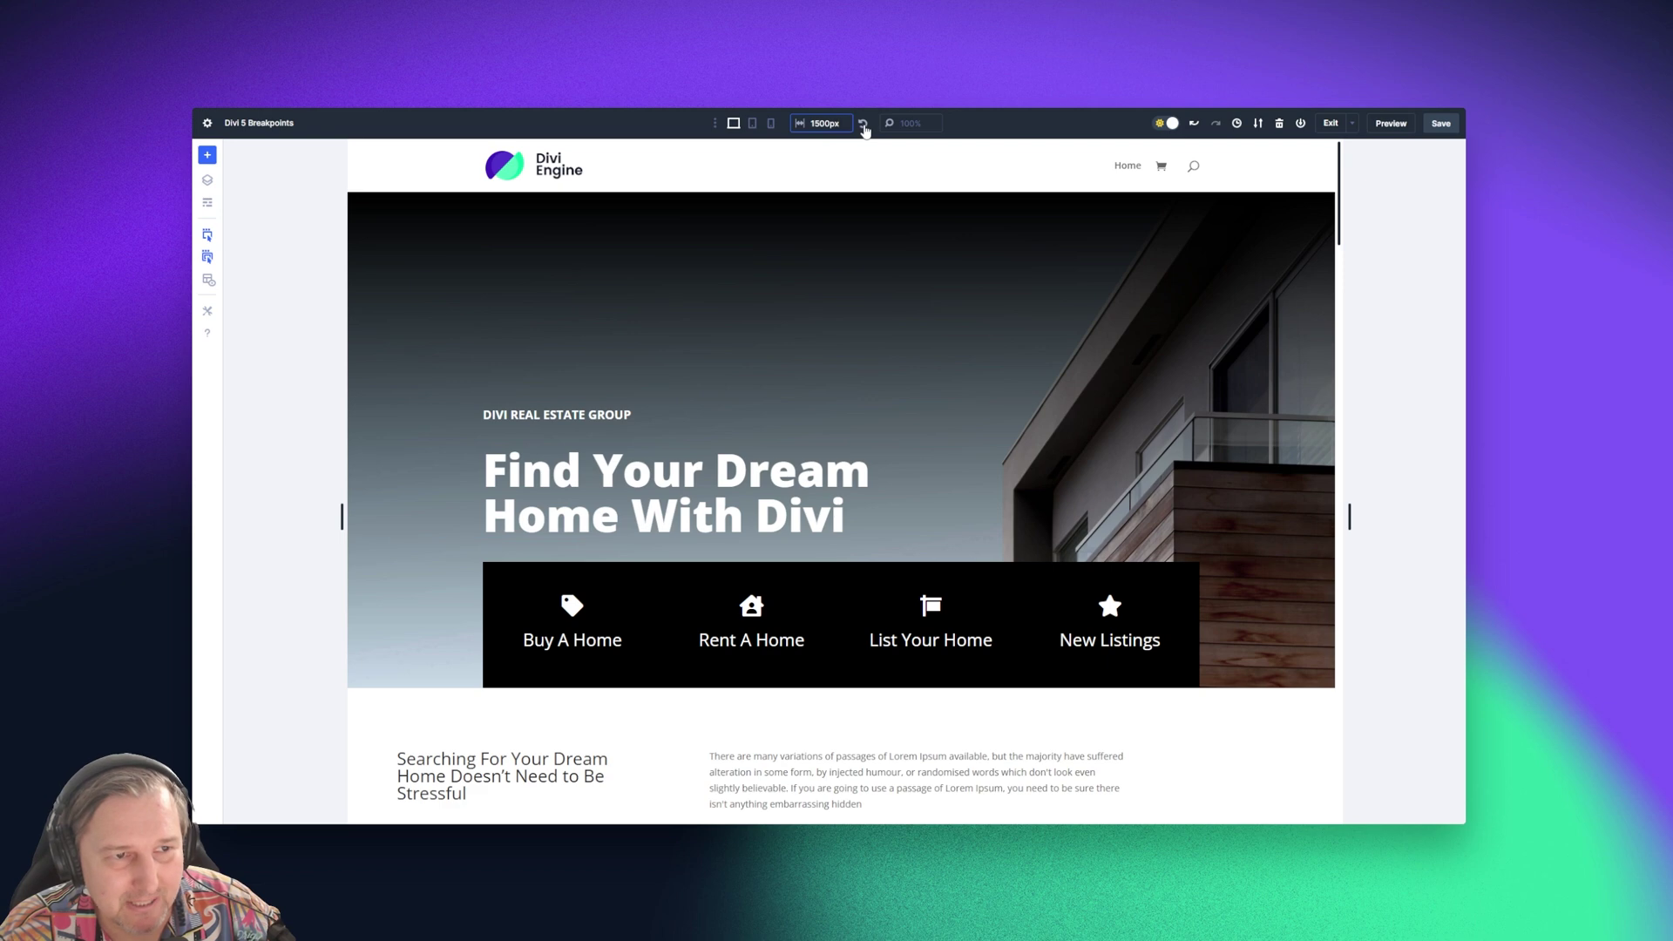
left_click(863, 126)
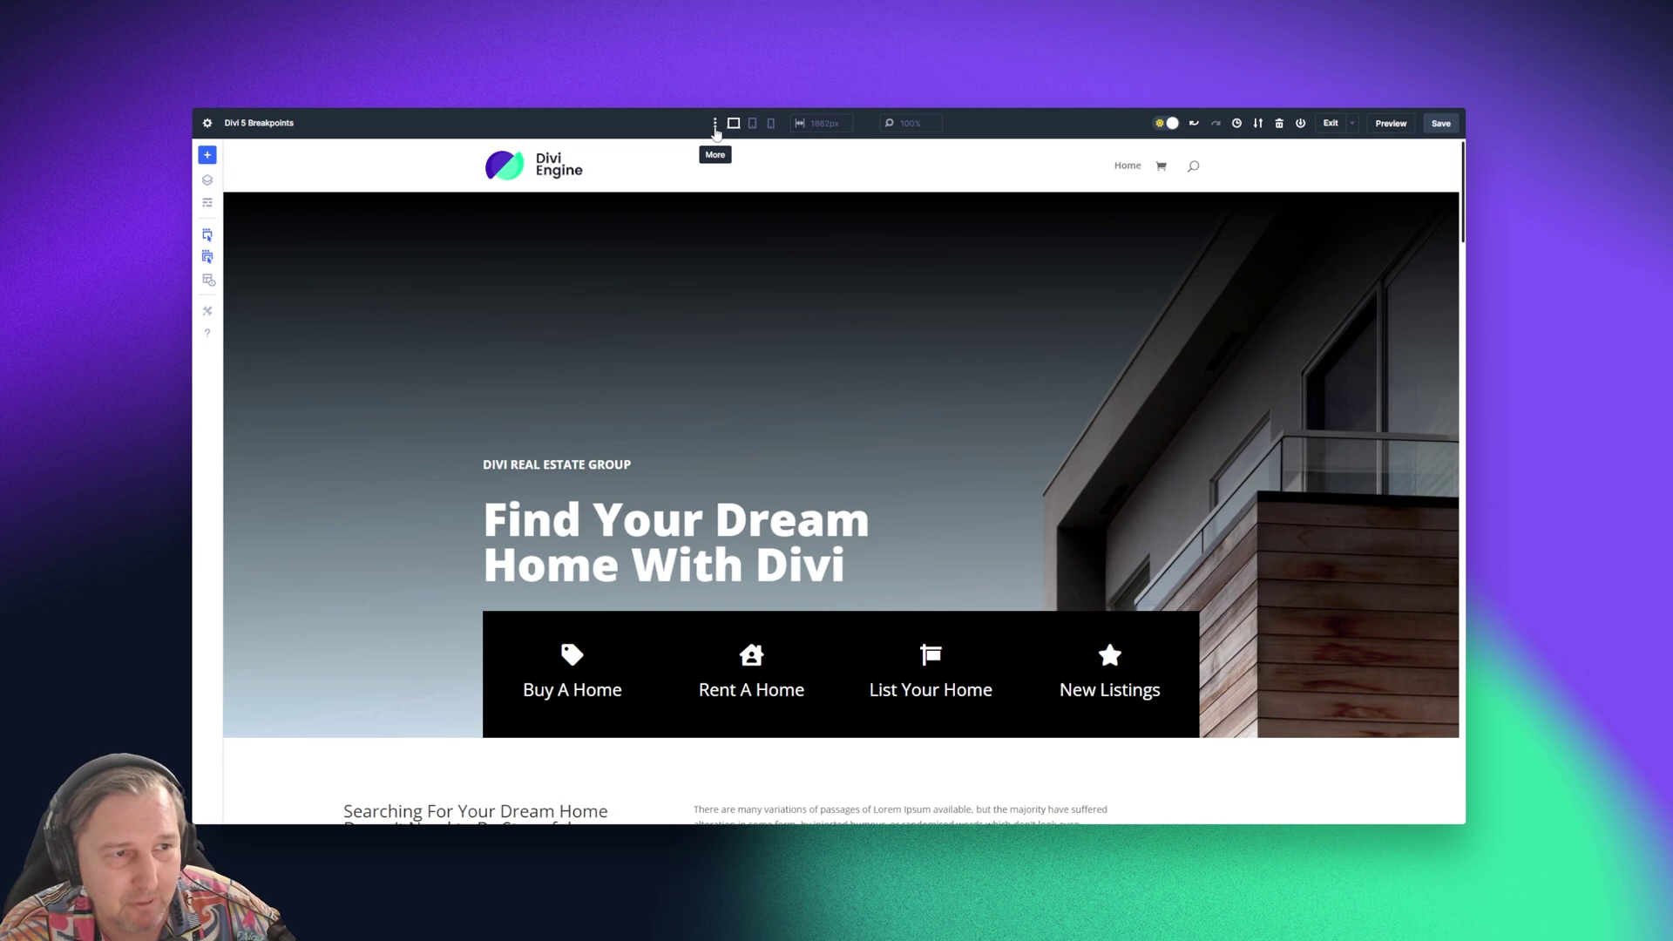
Enable only the additional Widescreen sitewide responsive breakpoint, set it to 1180px, and apply the update
left_click(715, 127)
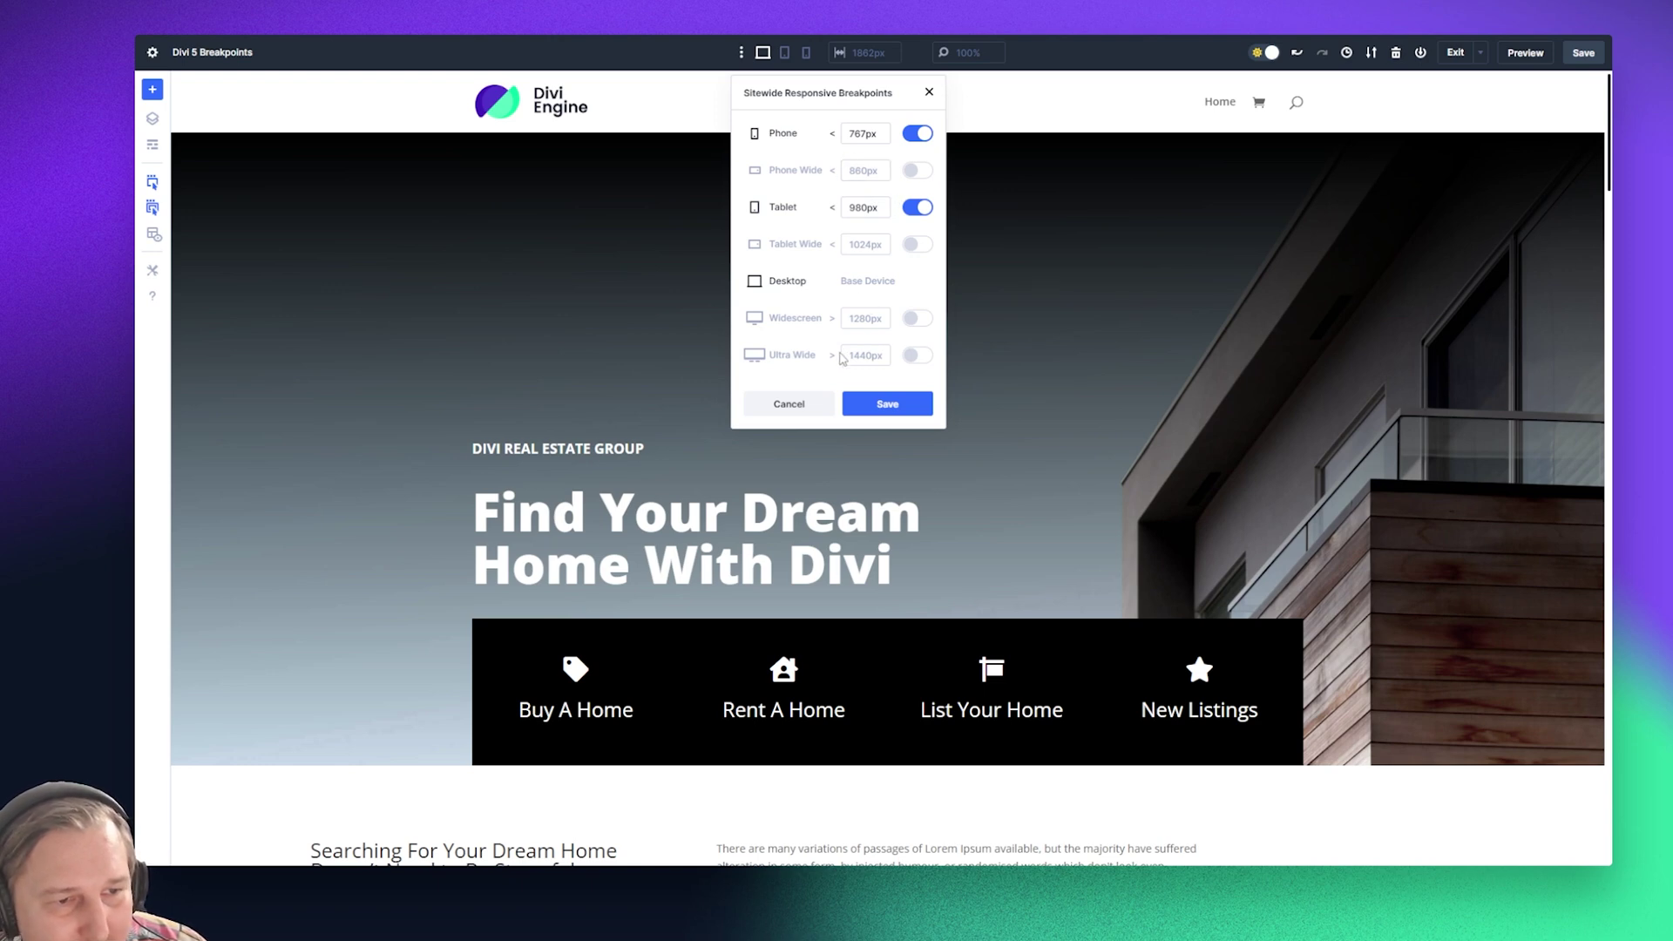
left_click(917, 319)
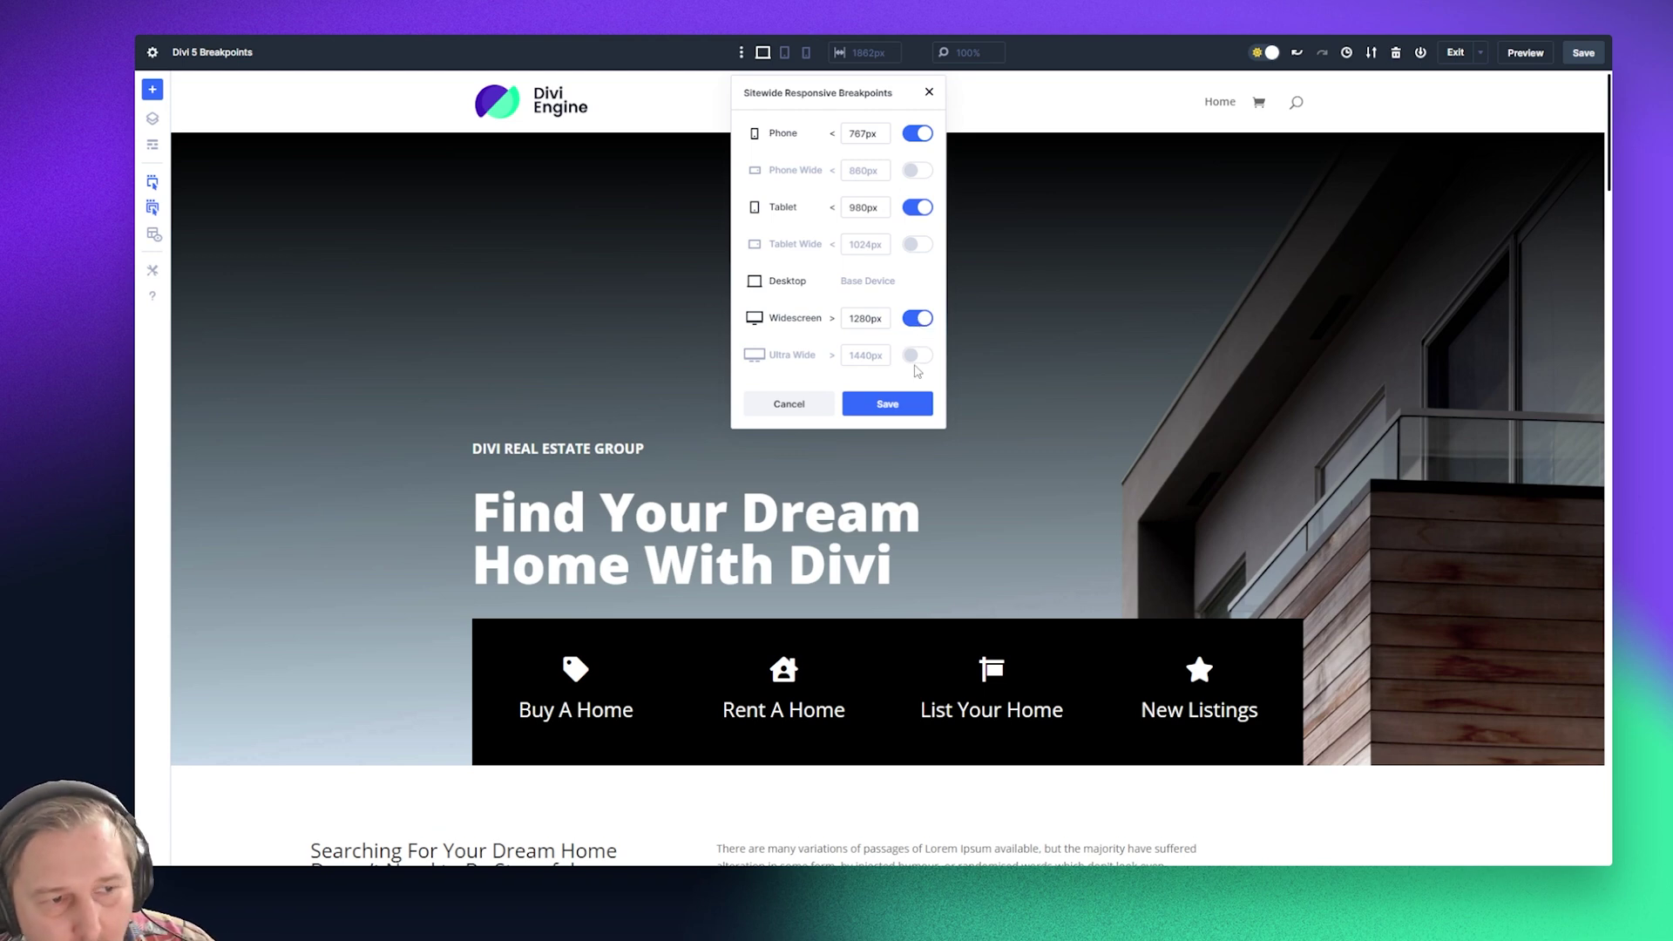
left_click(917, 357)
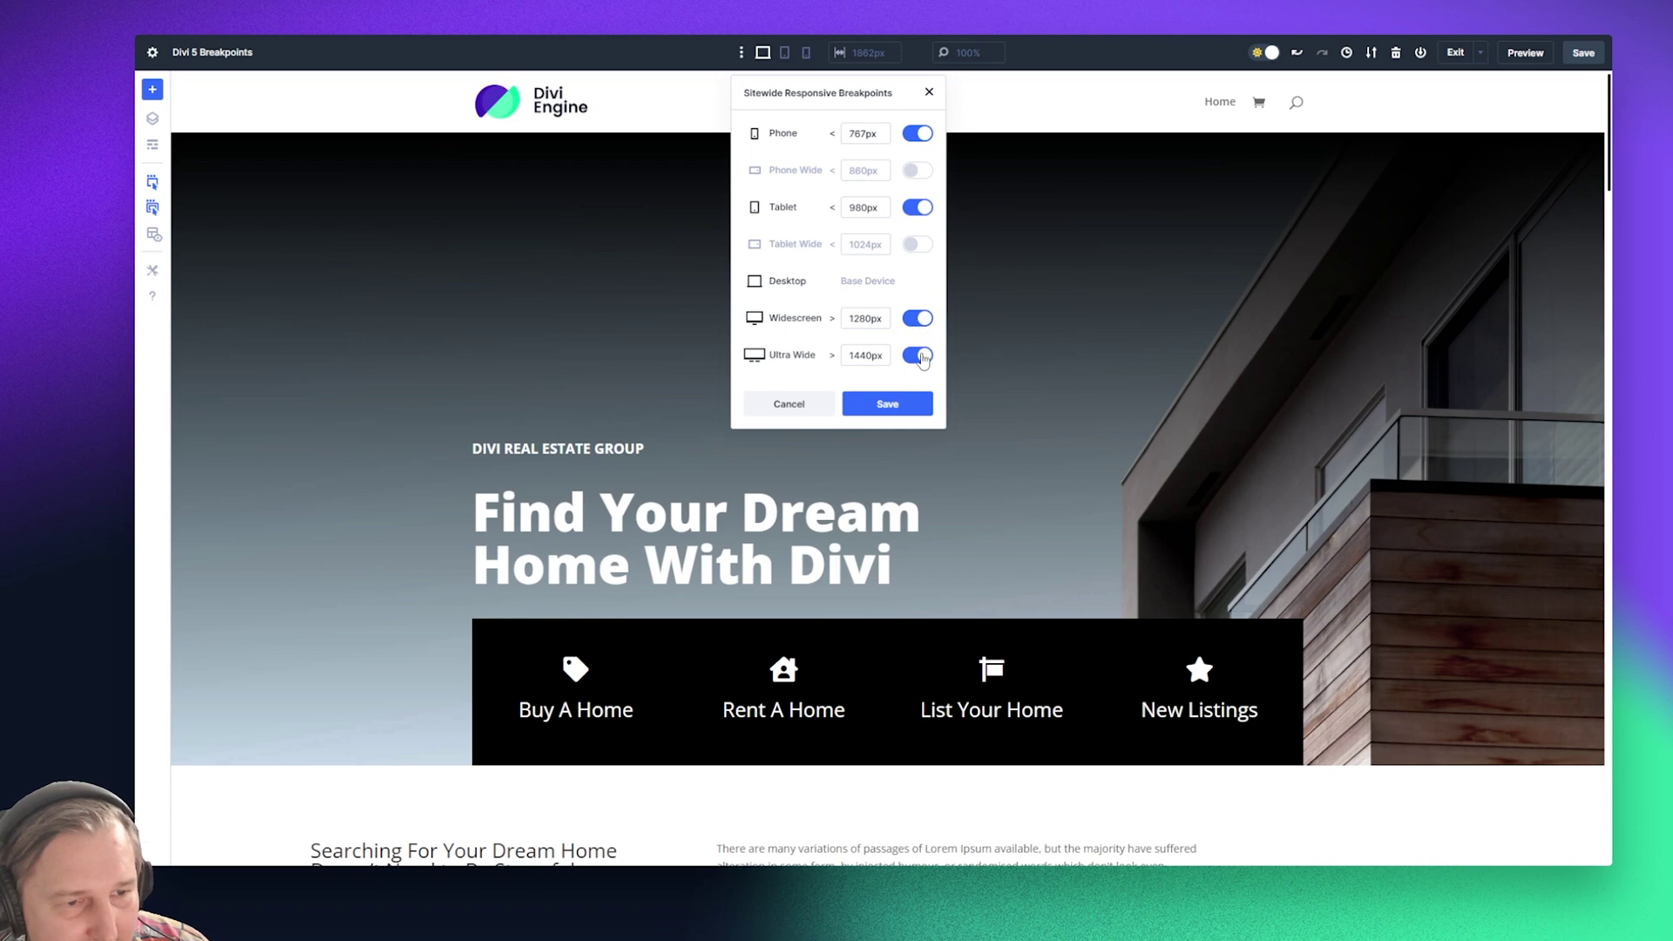
left_click(917, 356)
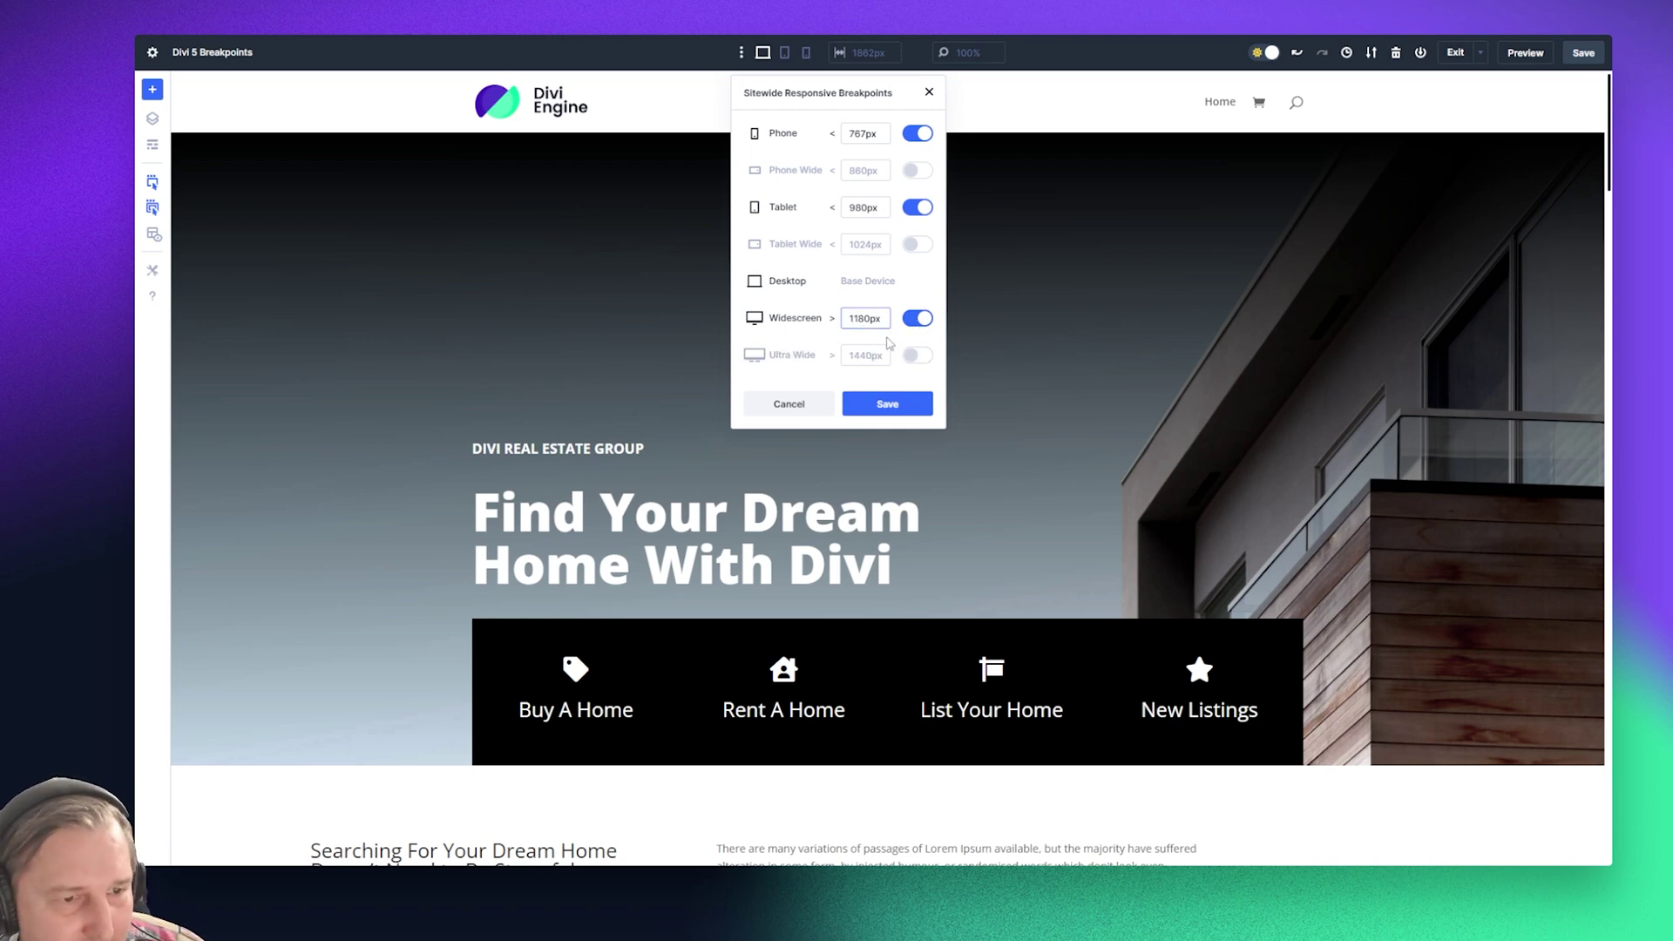
left_click(890, 405)
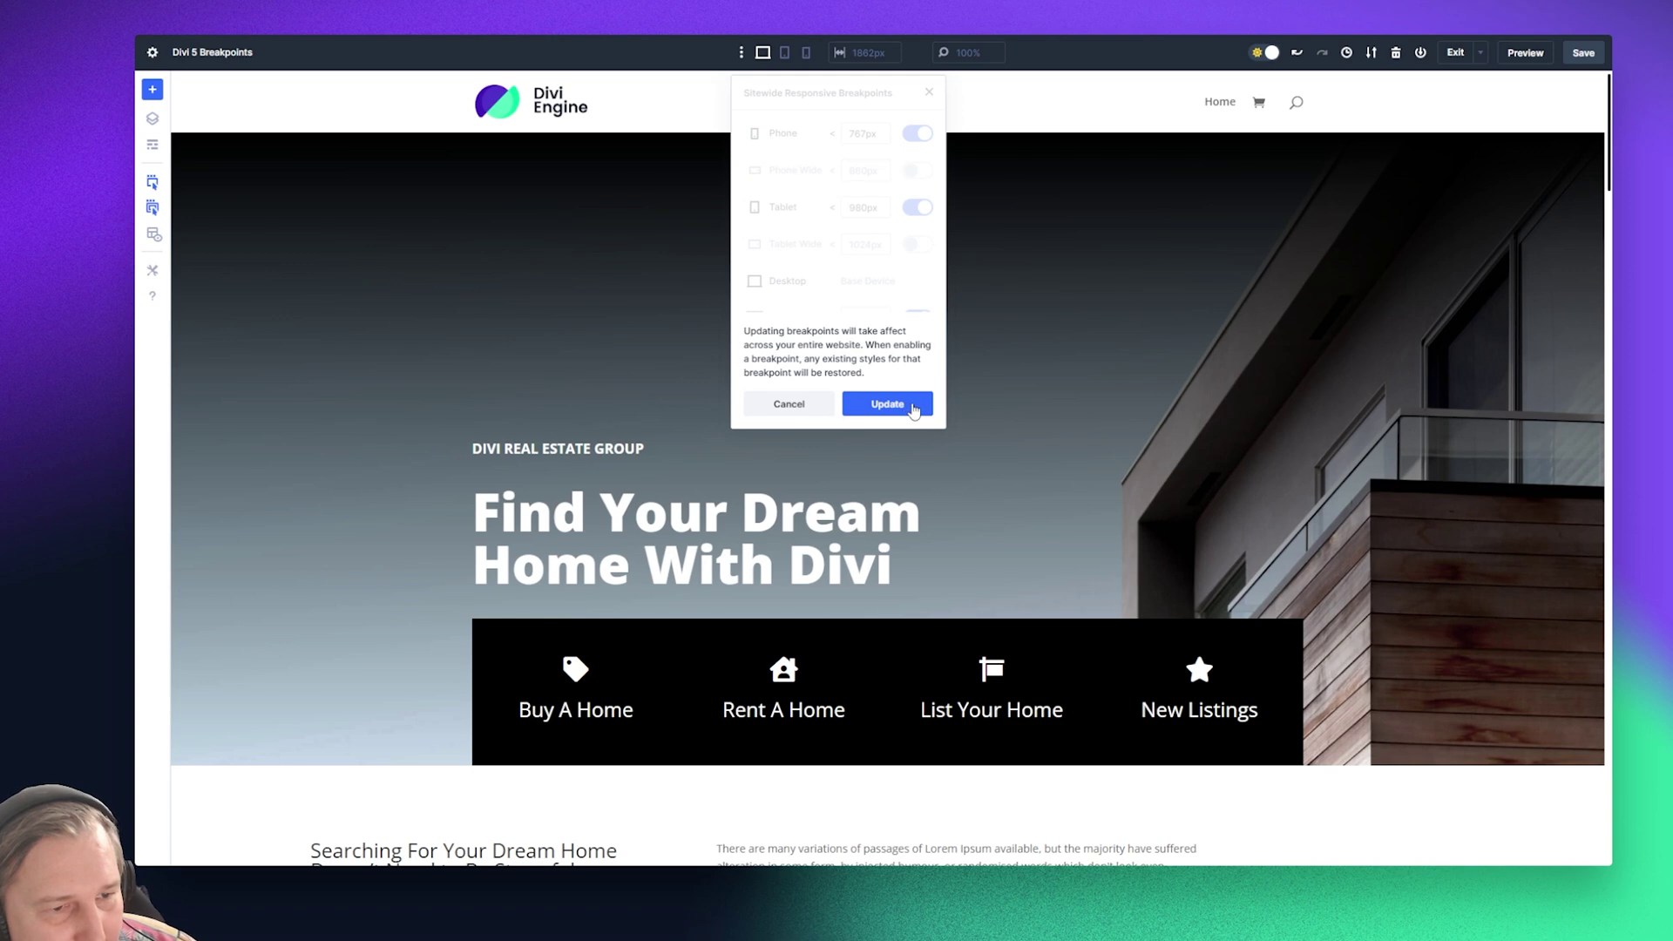
left_click(909, 405)
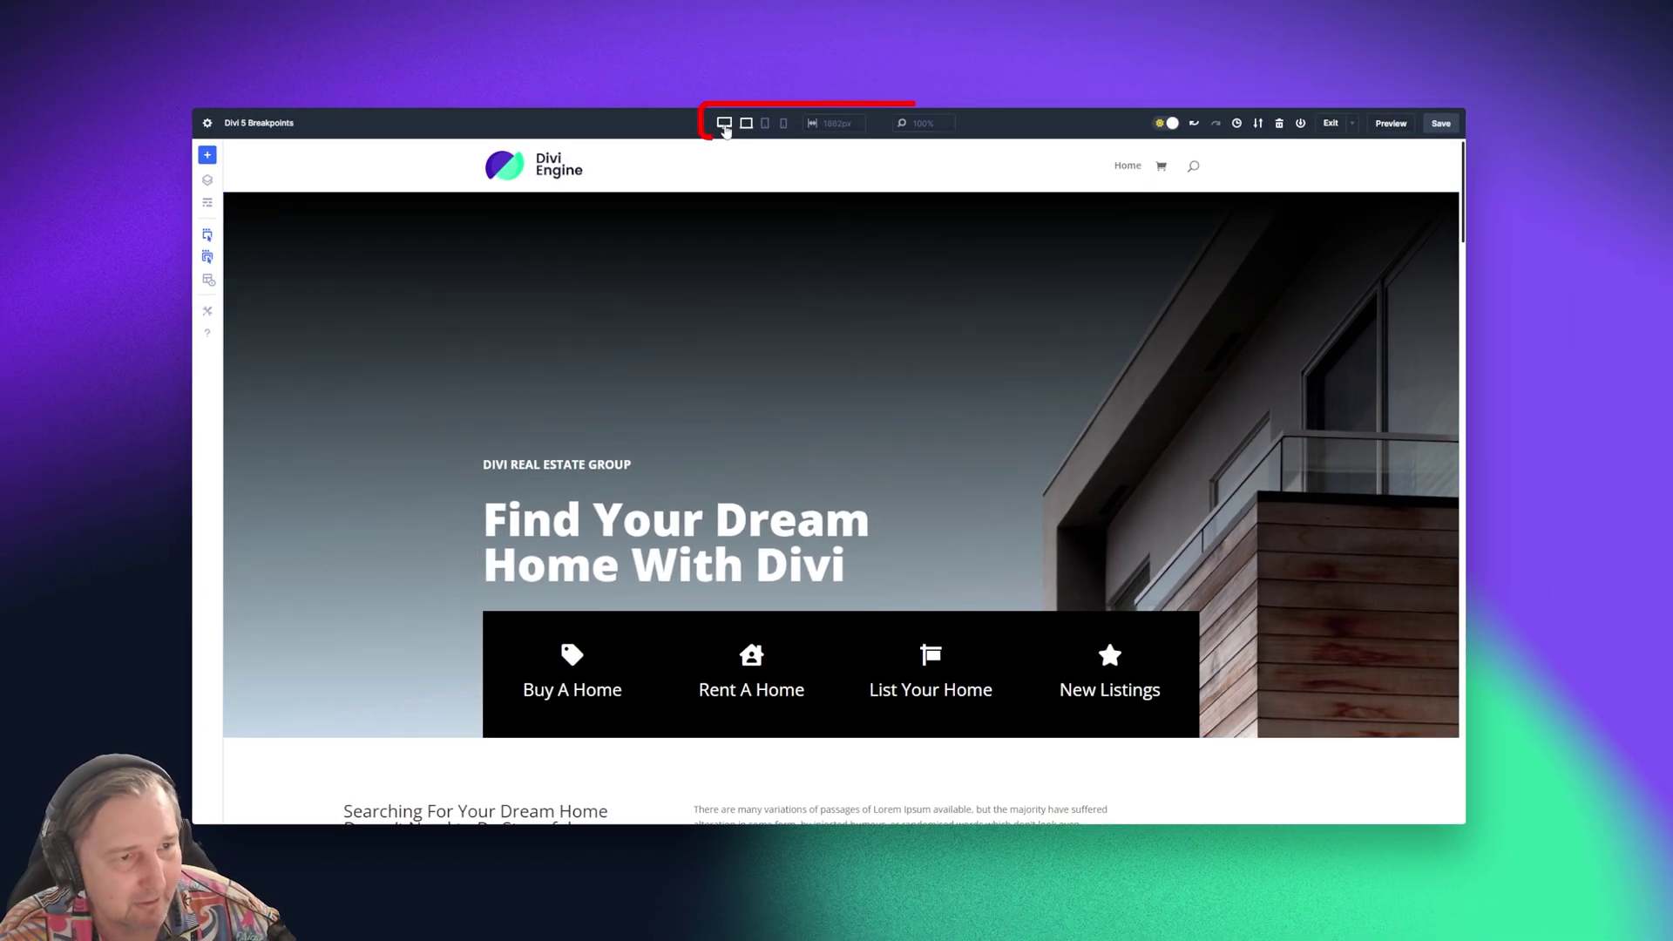
Compare the page in the desktop, tablet and widescreen views
left_click(746, 124)
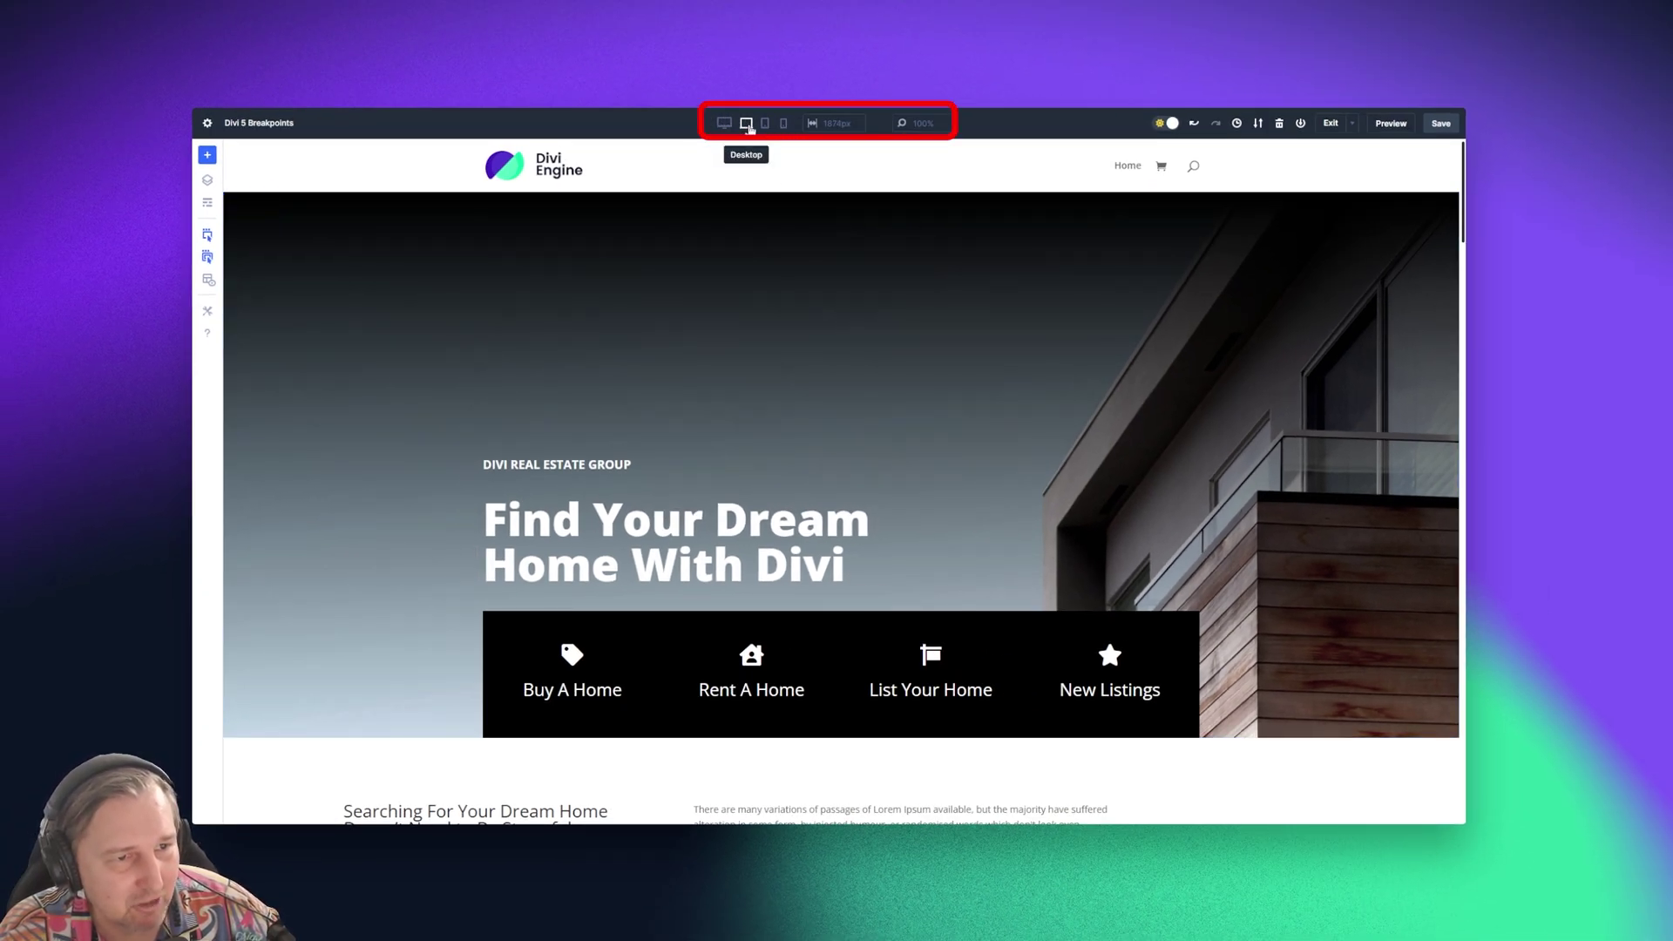
left_click(765, 124)
left_click(746, 124)
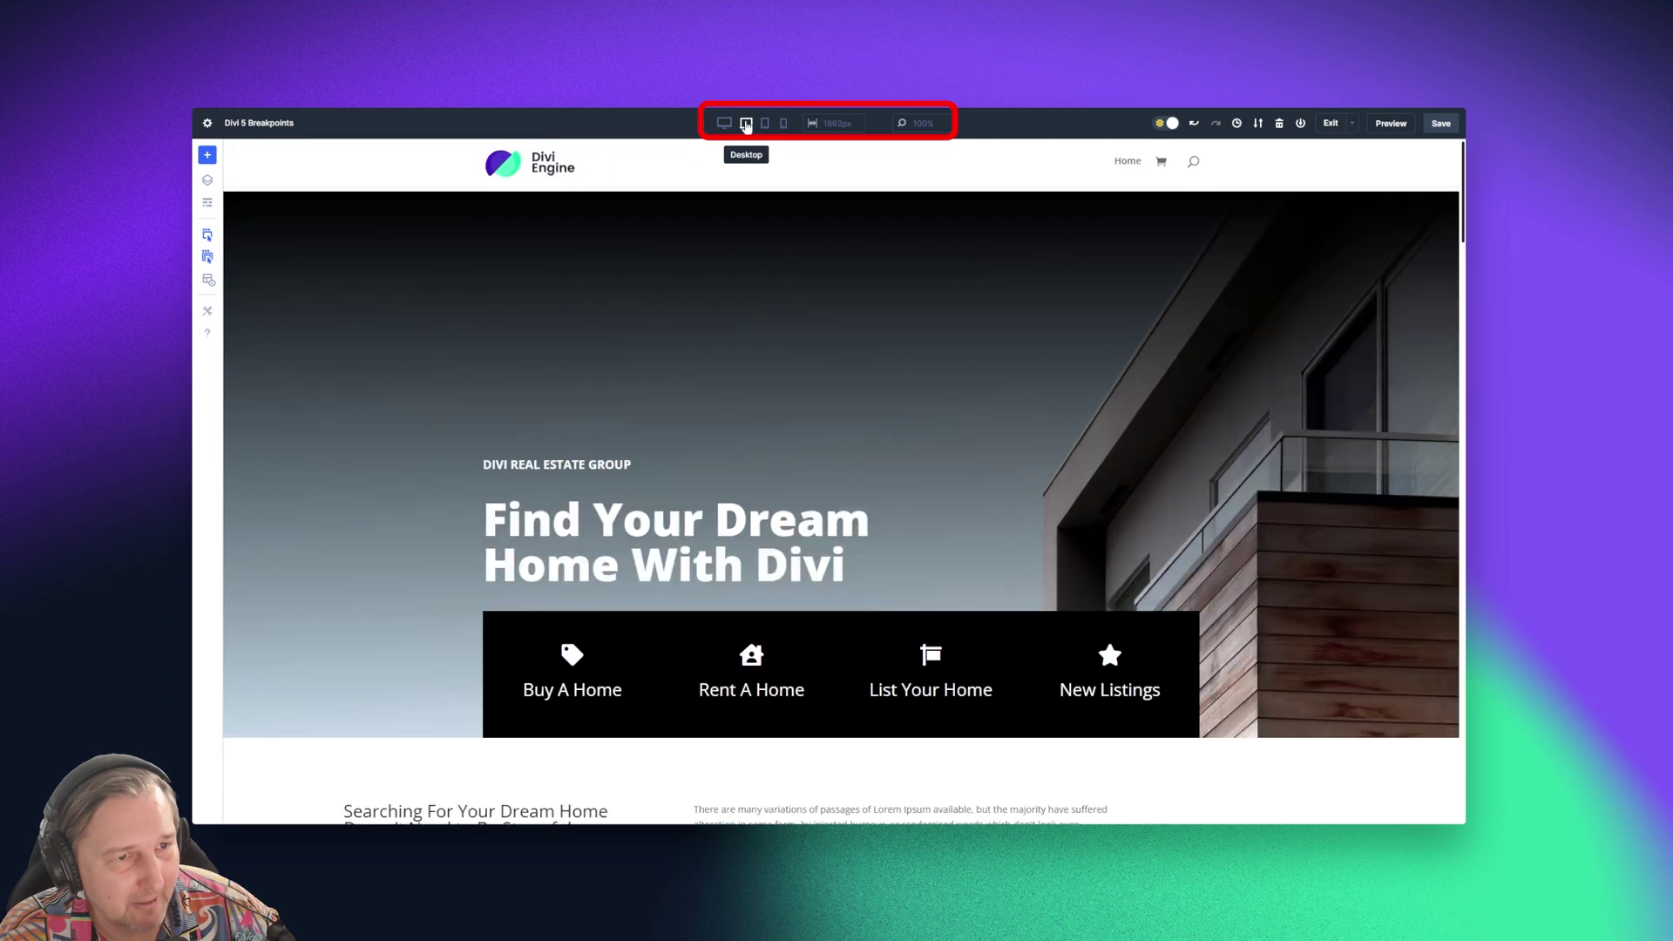
left_click(724, 124)
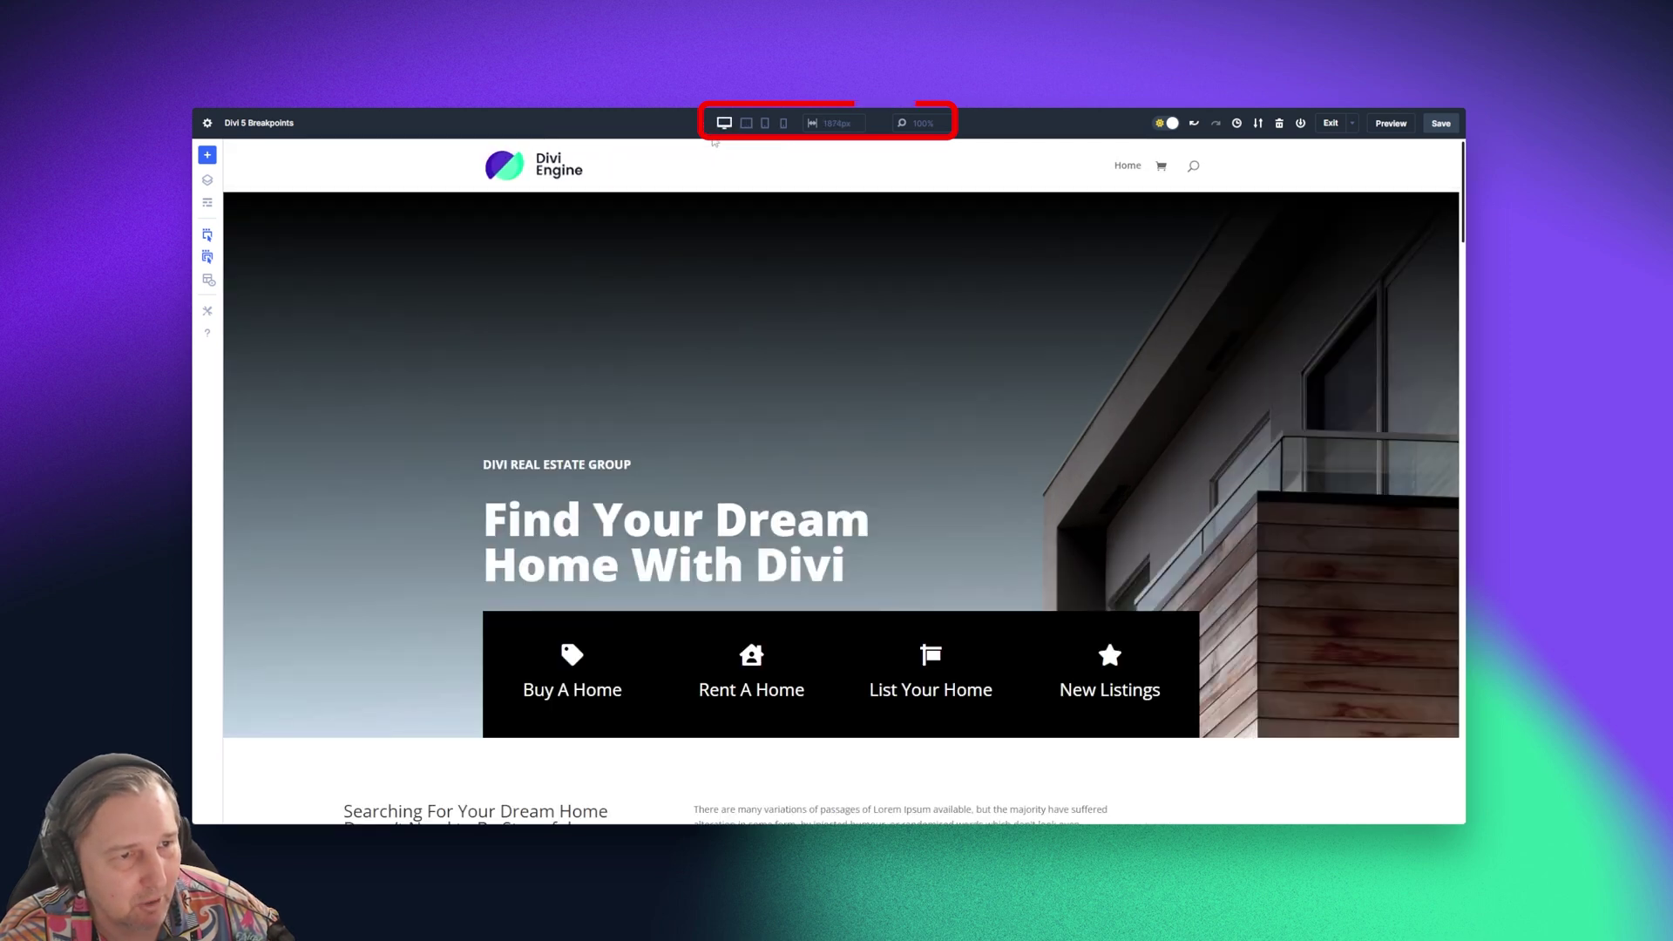
Disable the Phone, Tablet and Widescreen sitewide breakpoints and apply the update
left_click(703, 123)
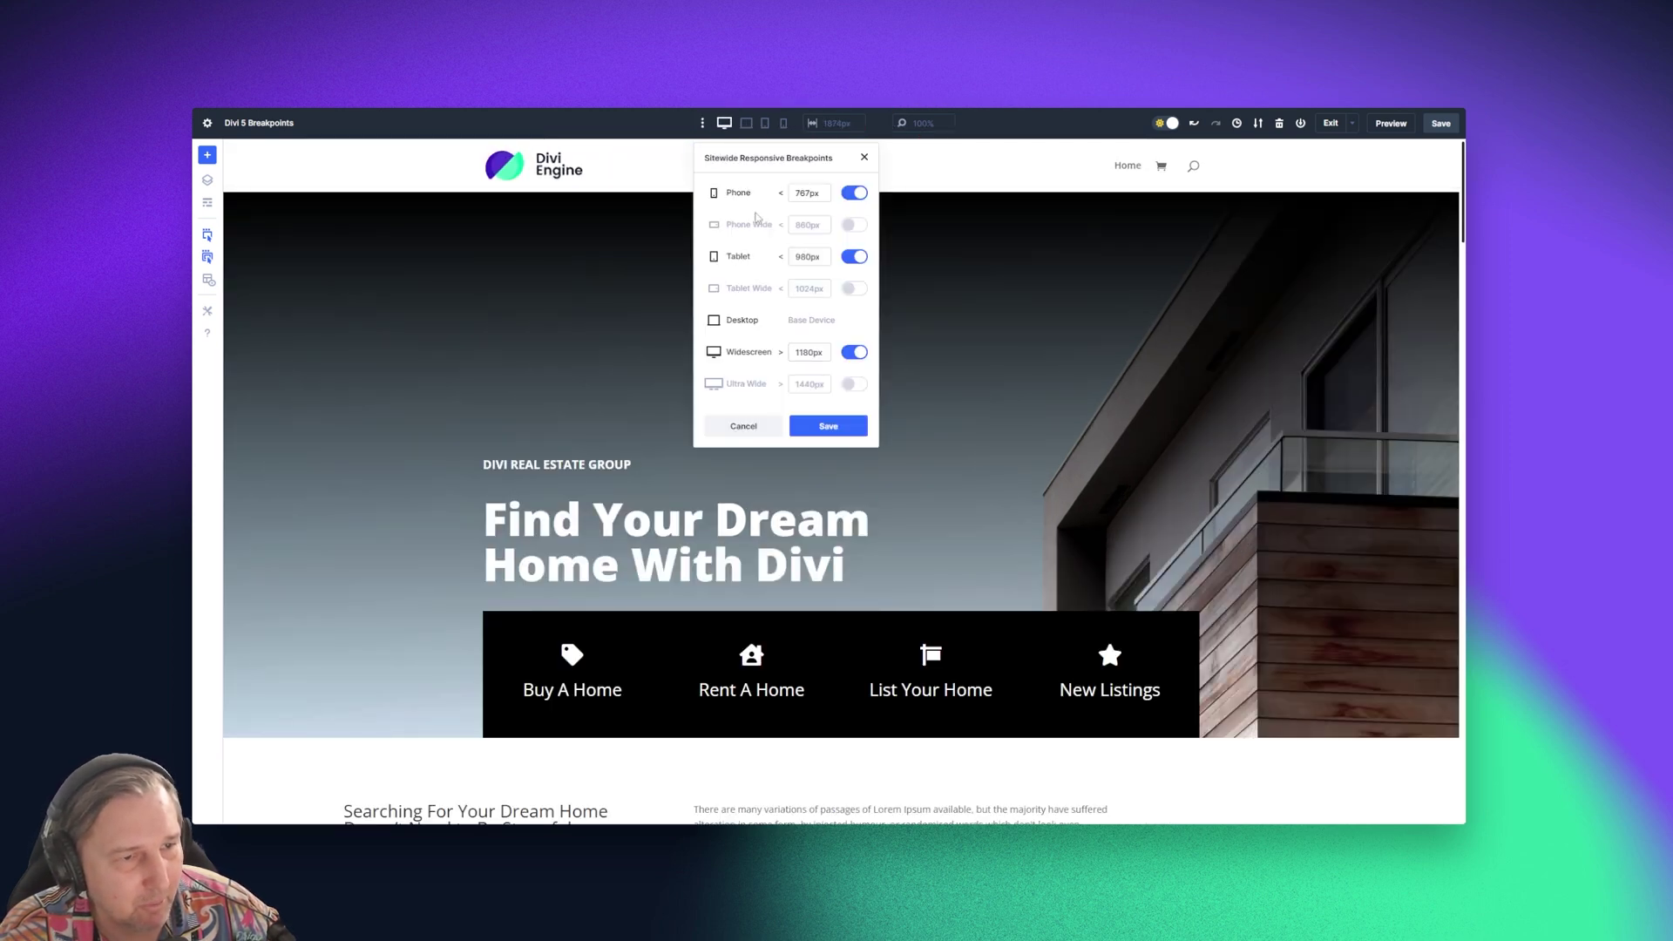
left_click(853, 193)
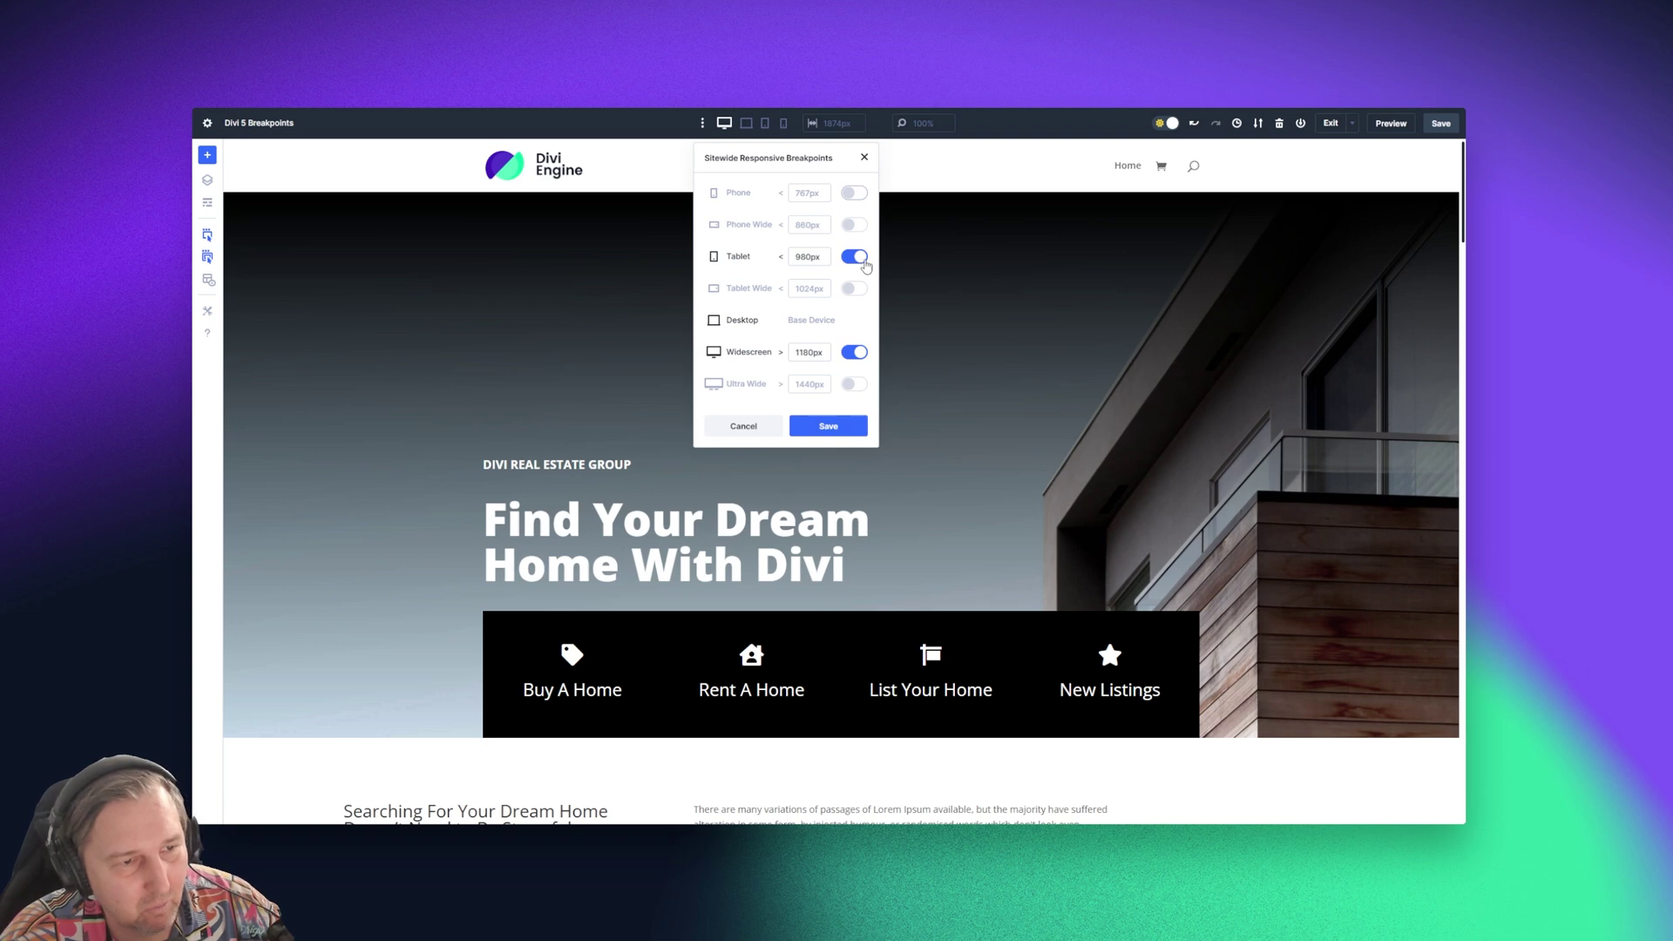
left_click(854, 257)
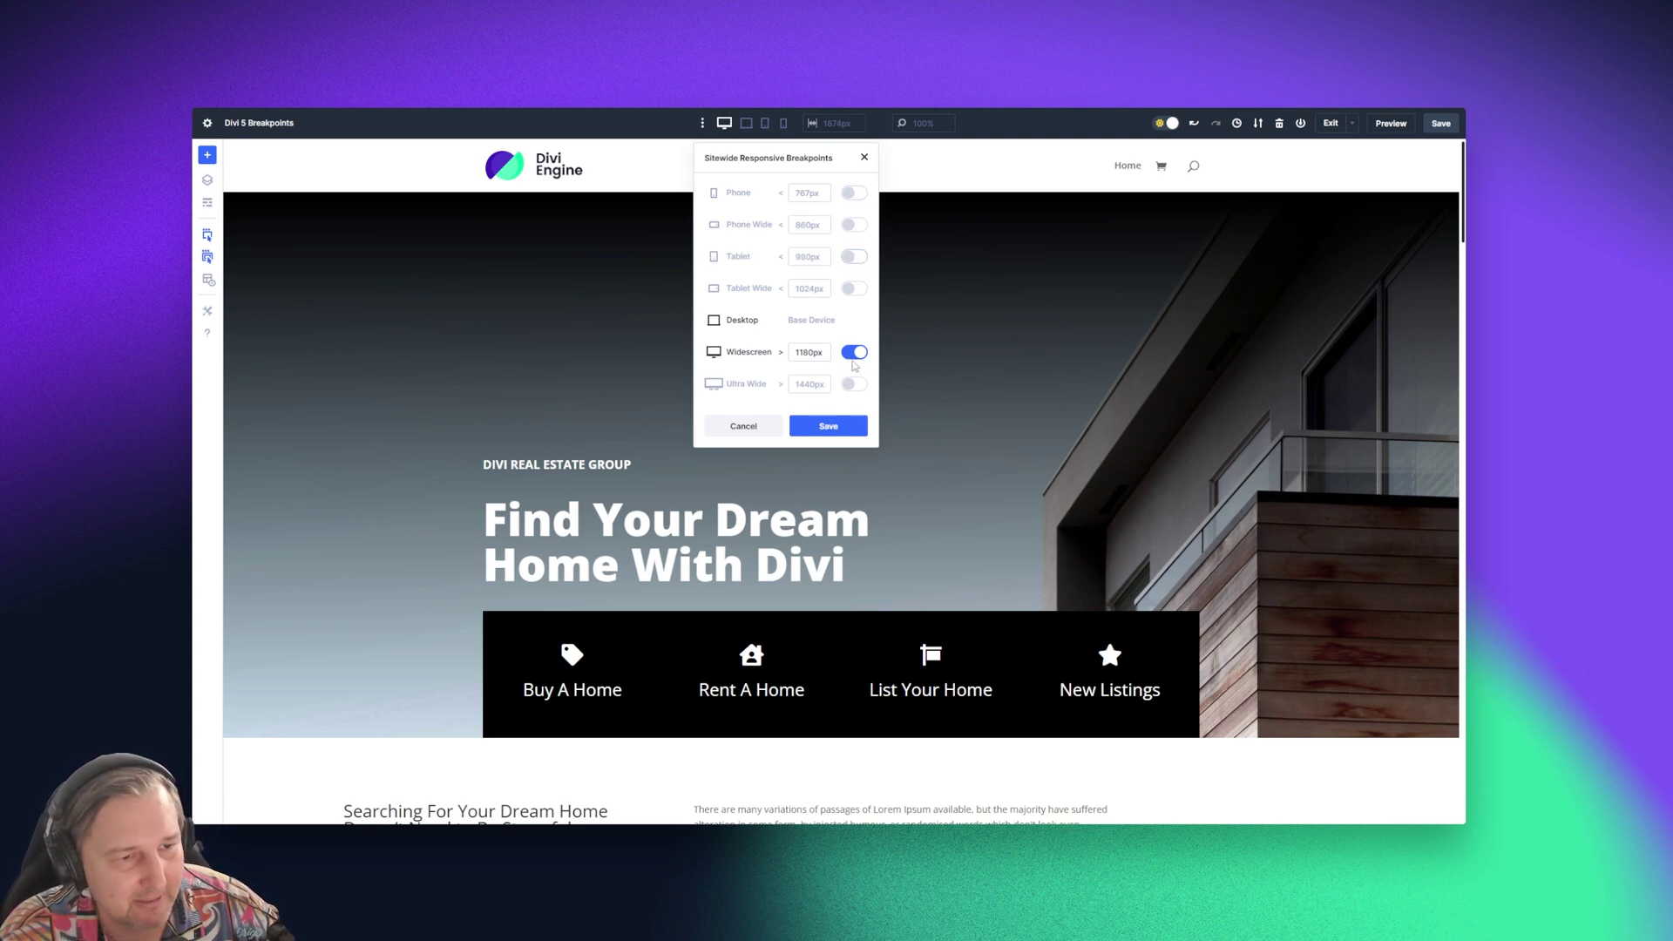
left_click(854, 352)
left_click(828, 426)
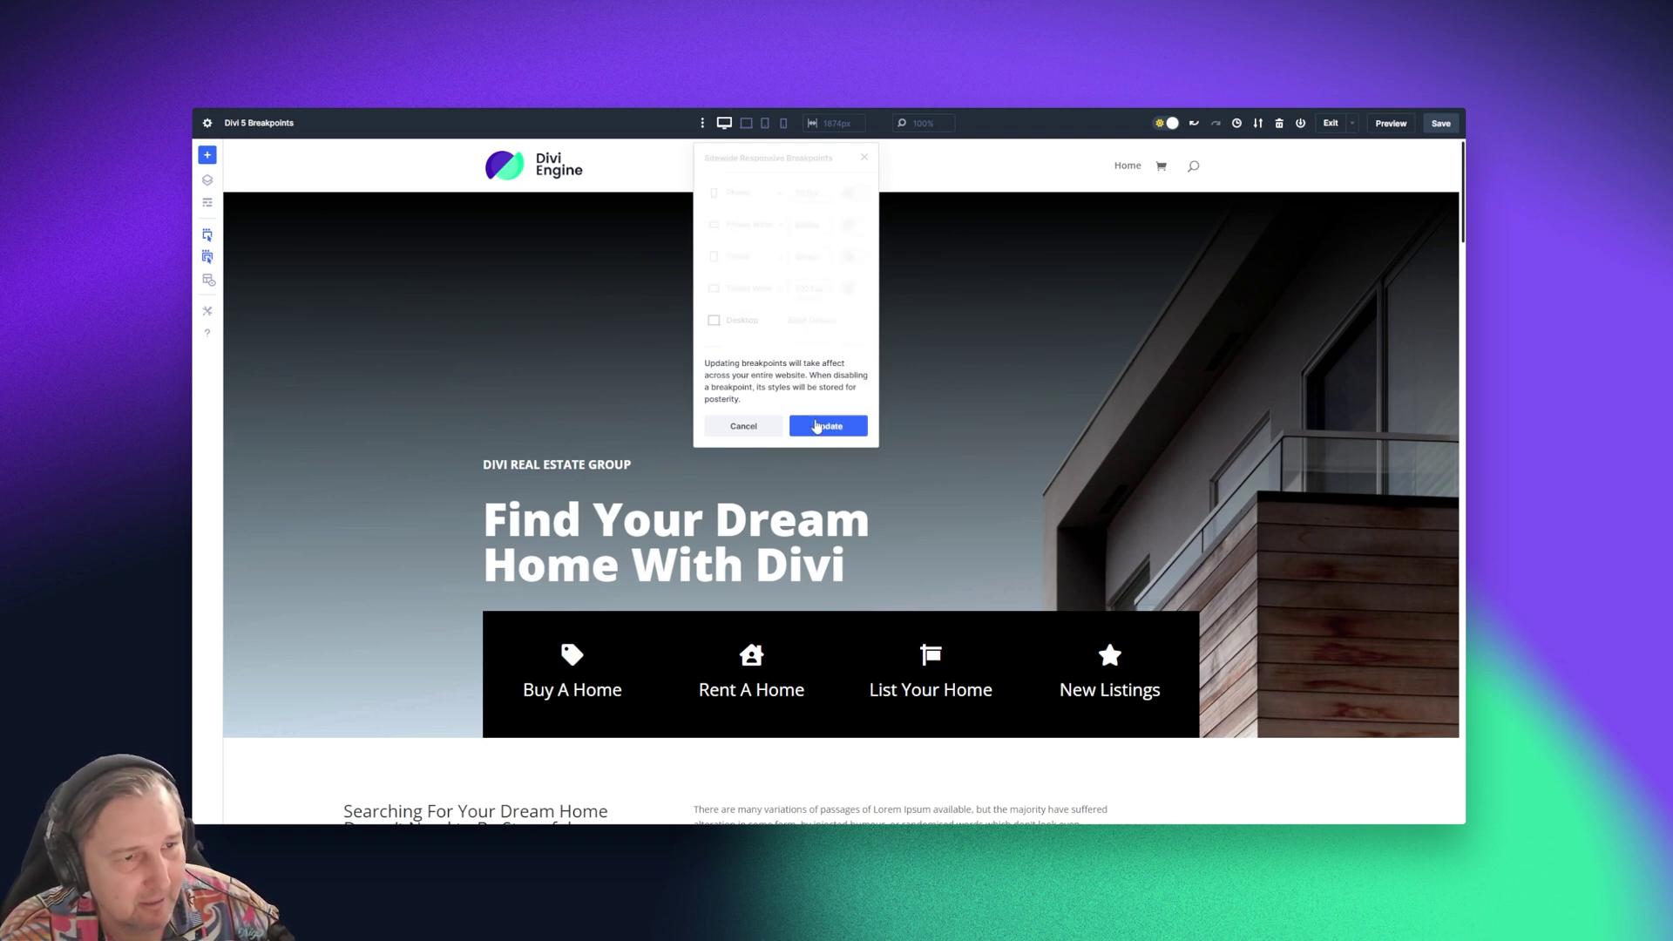
left_click(824, 432)
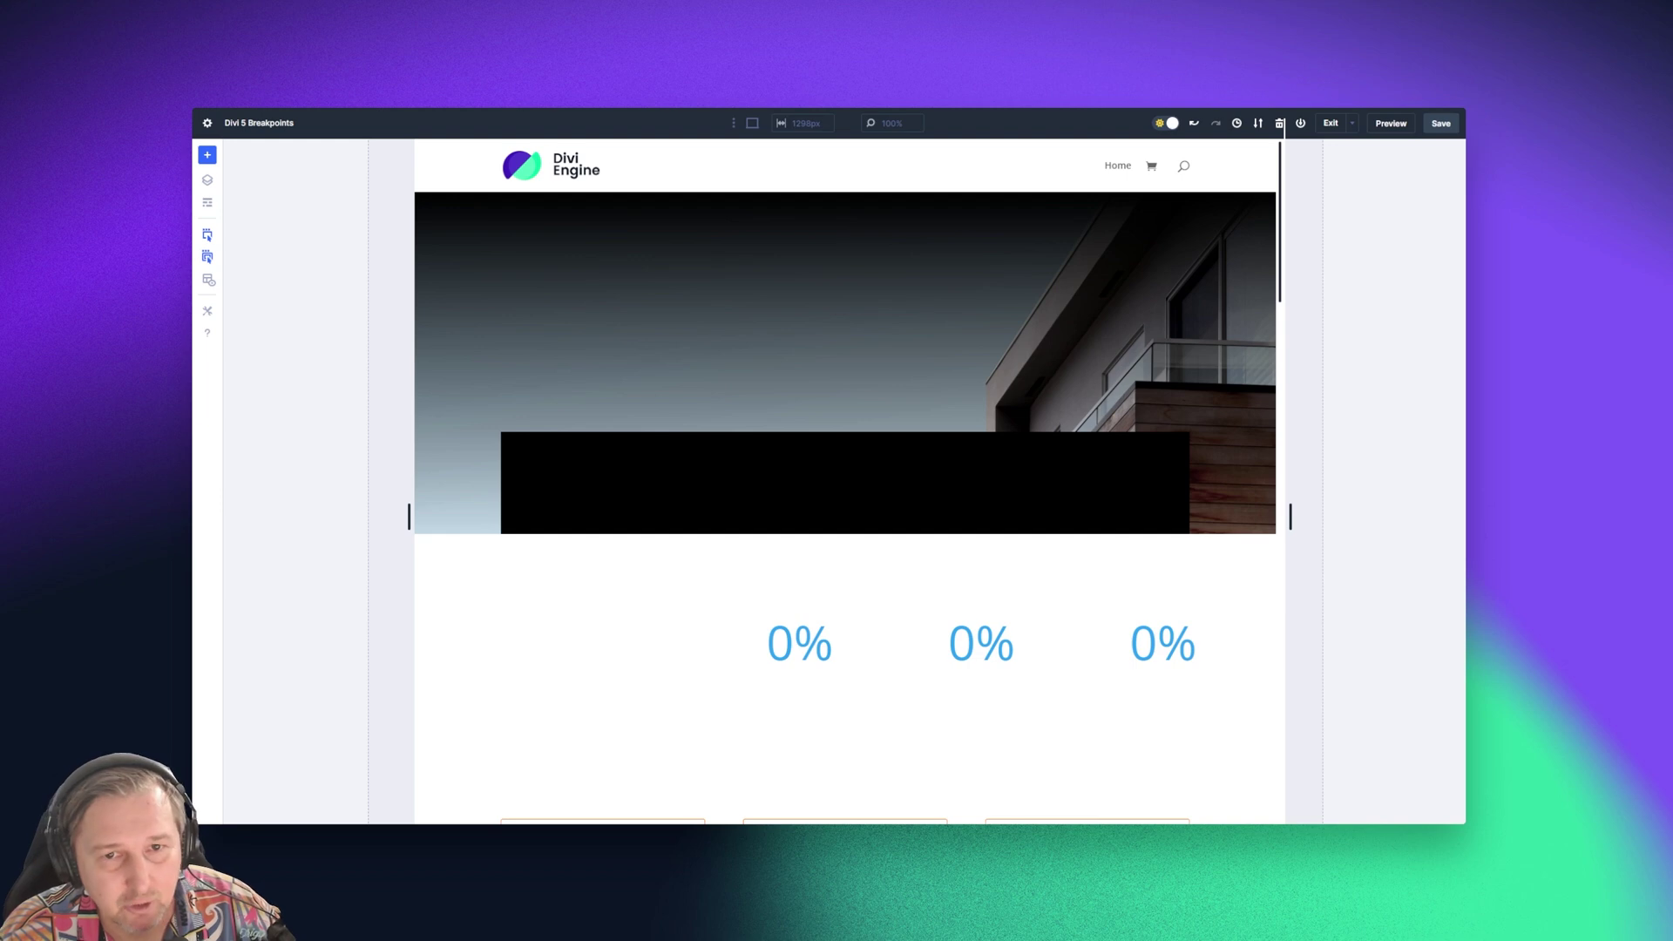
mouse_move(1465, 470)
left_mouse_down()
mouse_move(523, 470)
mouse_move(1466, 470)
left_mouse_up()
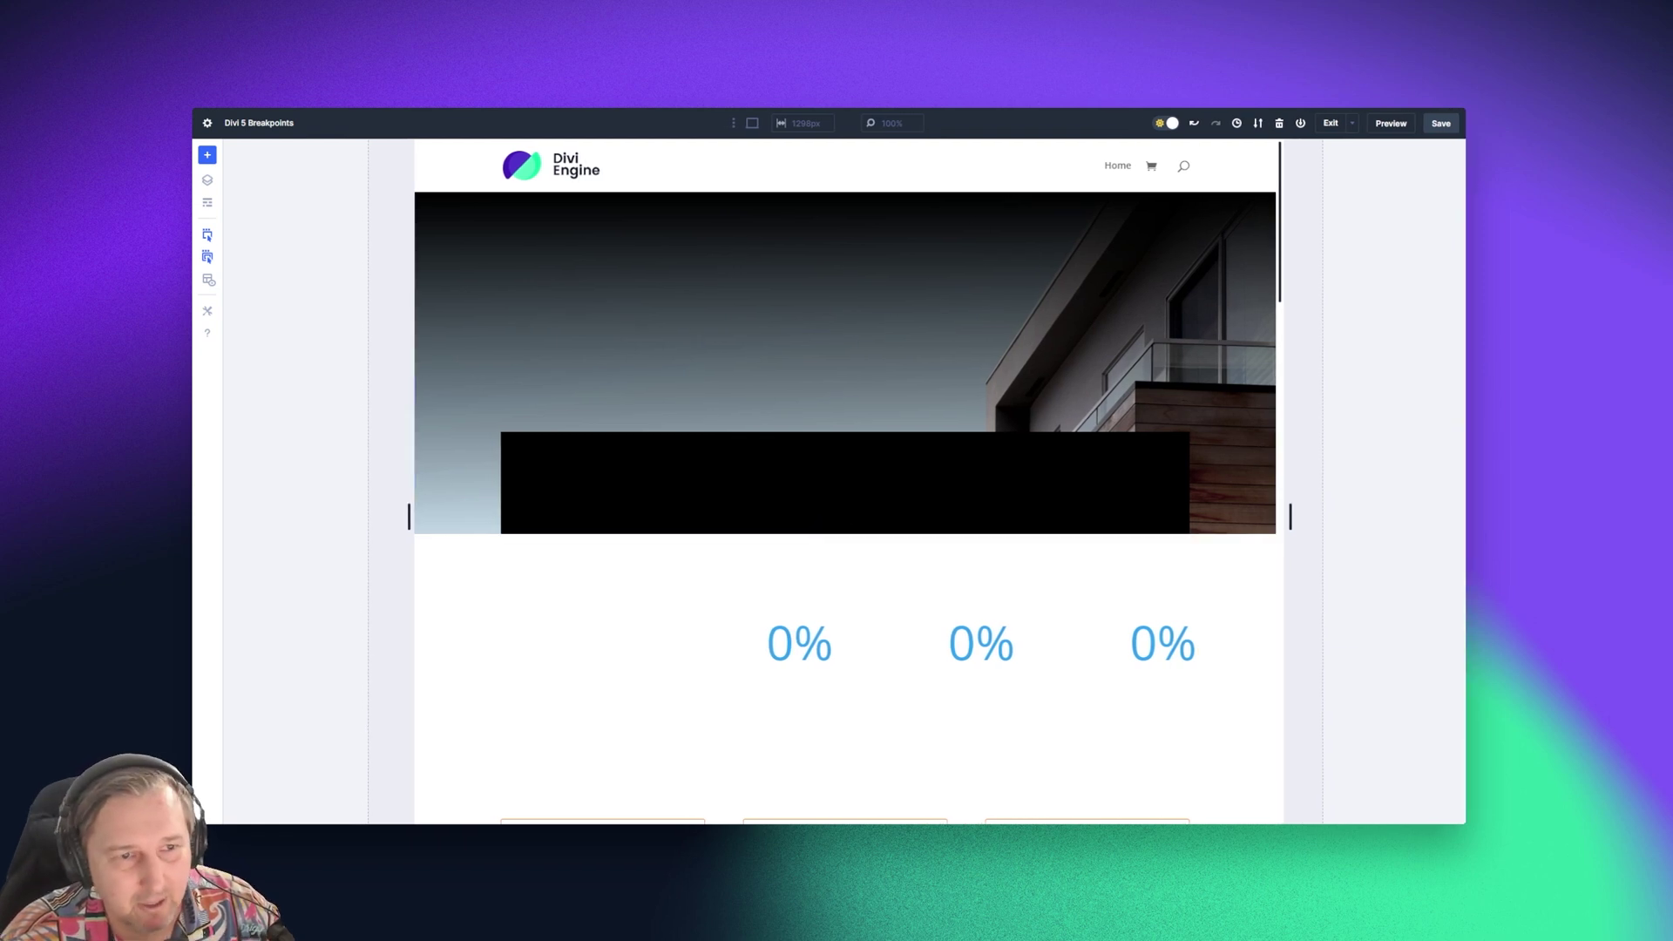
left_click(734, 126)
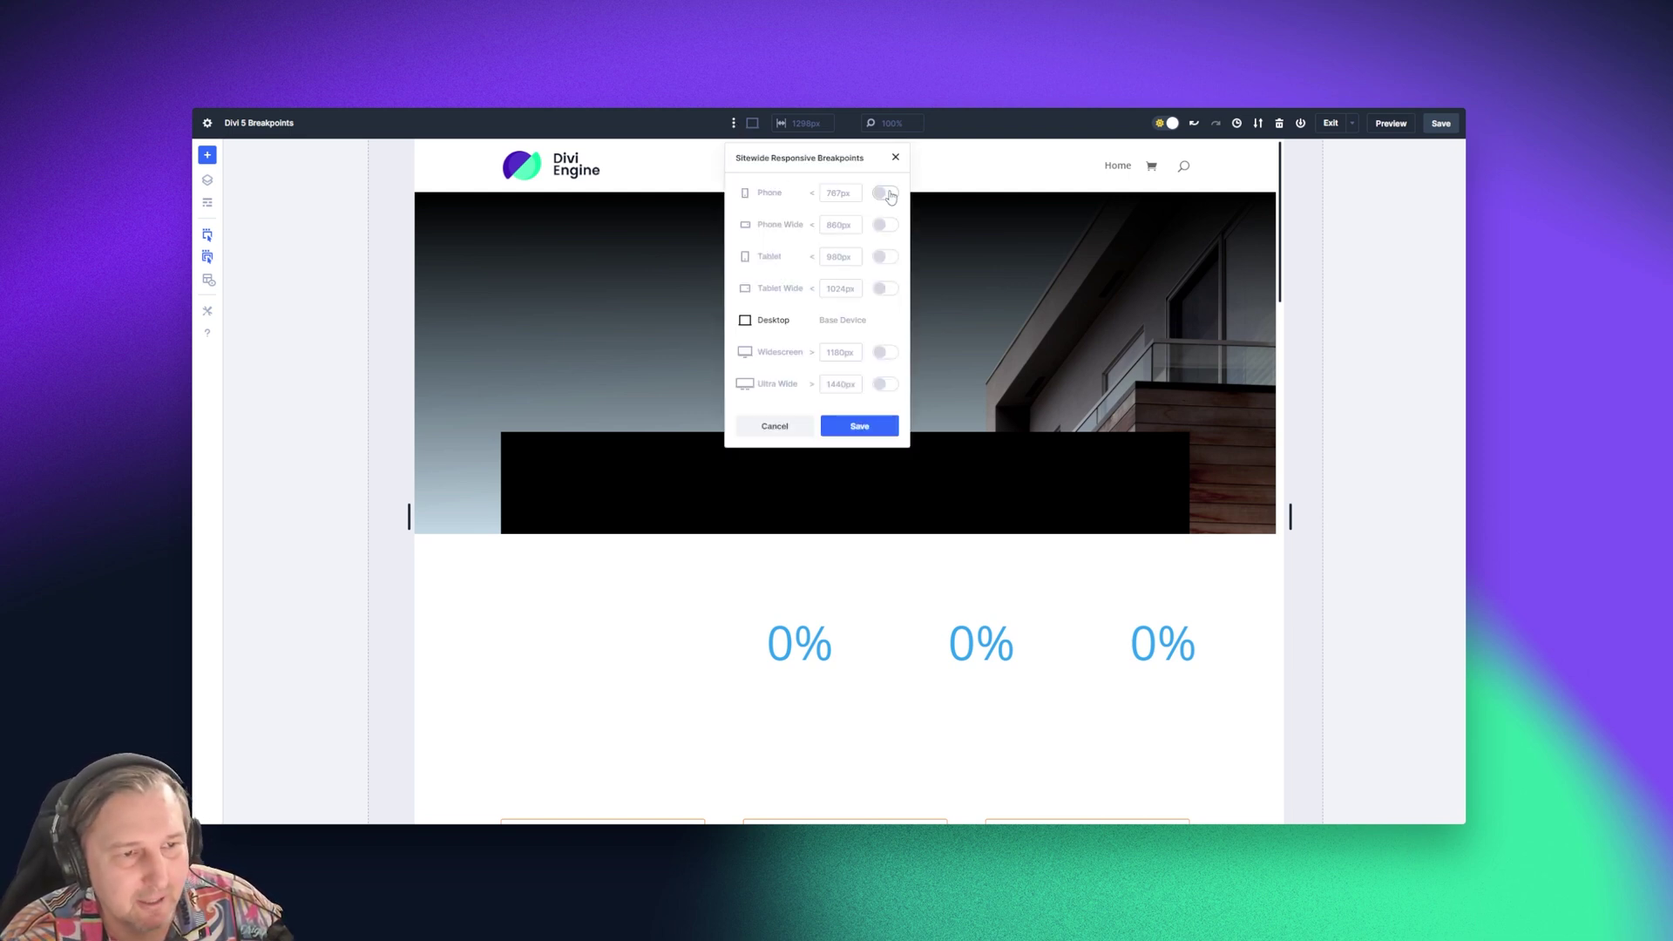
left_click(888, 194)
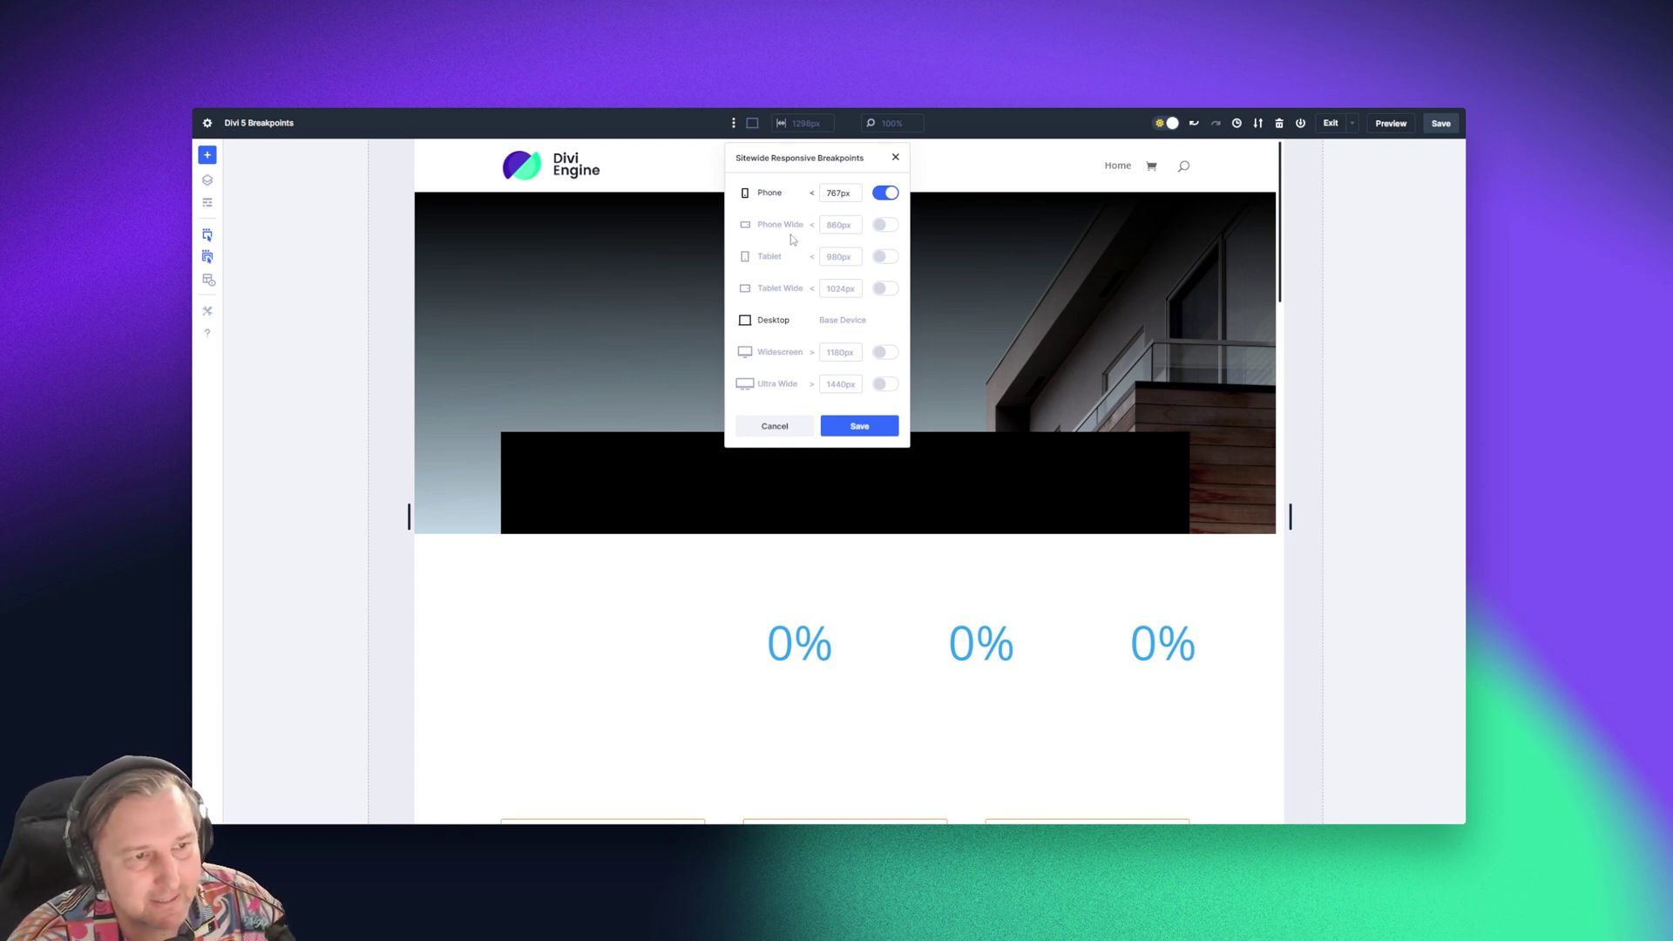
left_click(885, 227)
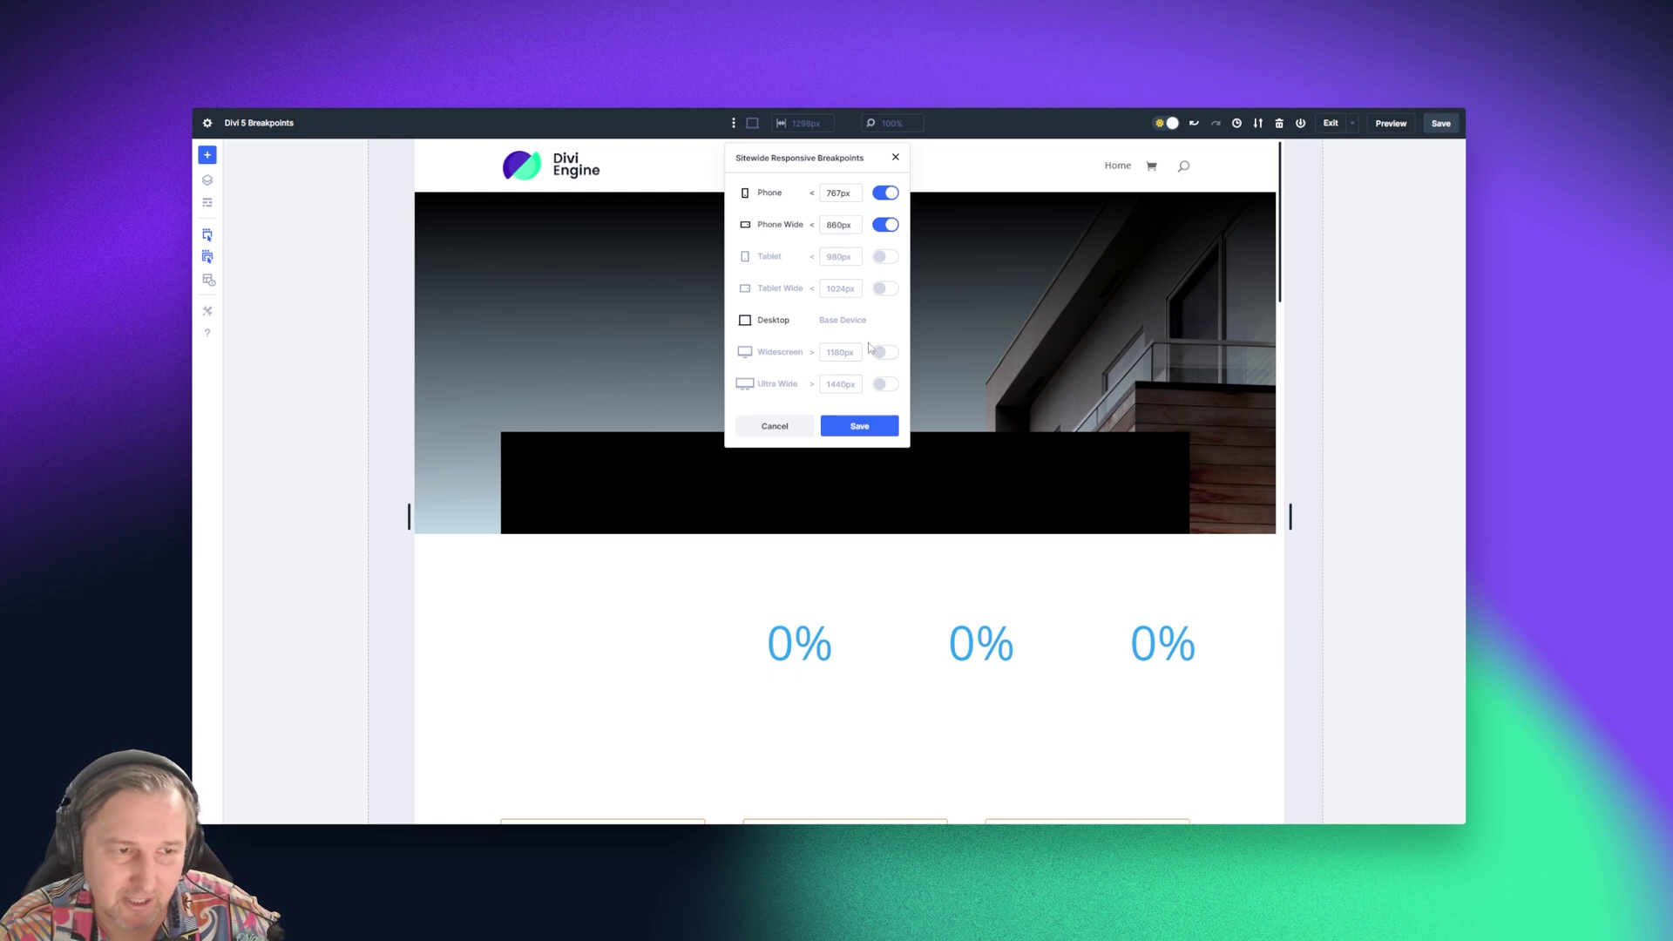
left_click(896, 159)
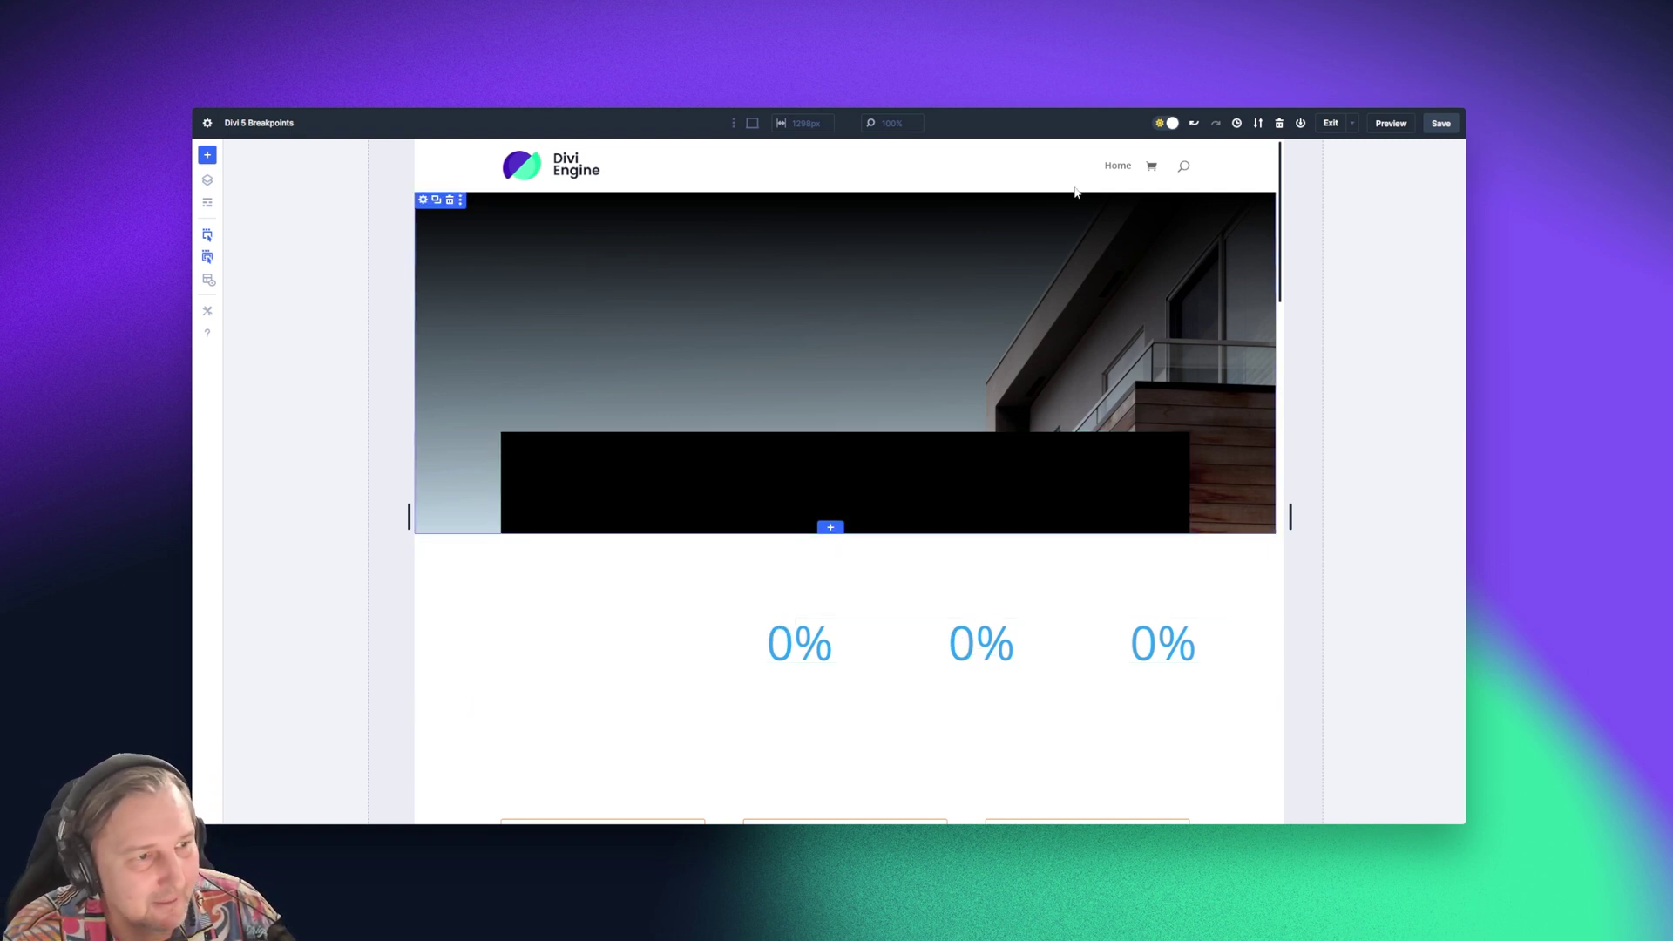
Enable the Phone and Tablet sitewide breakpoints again, save them, and close the page settings
left_click(732, 126)
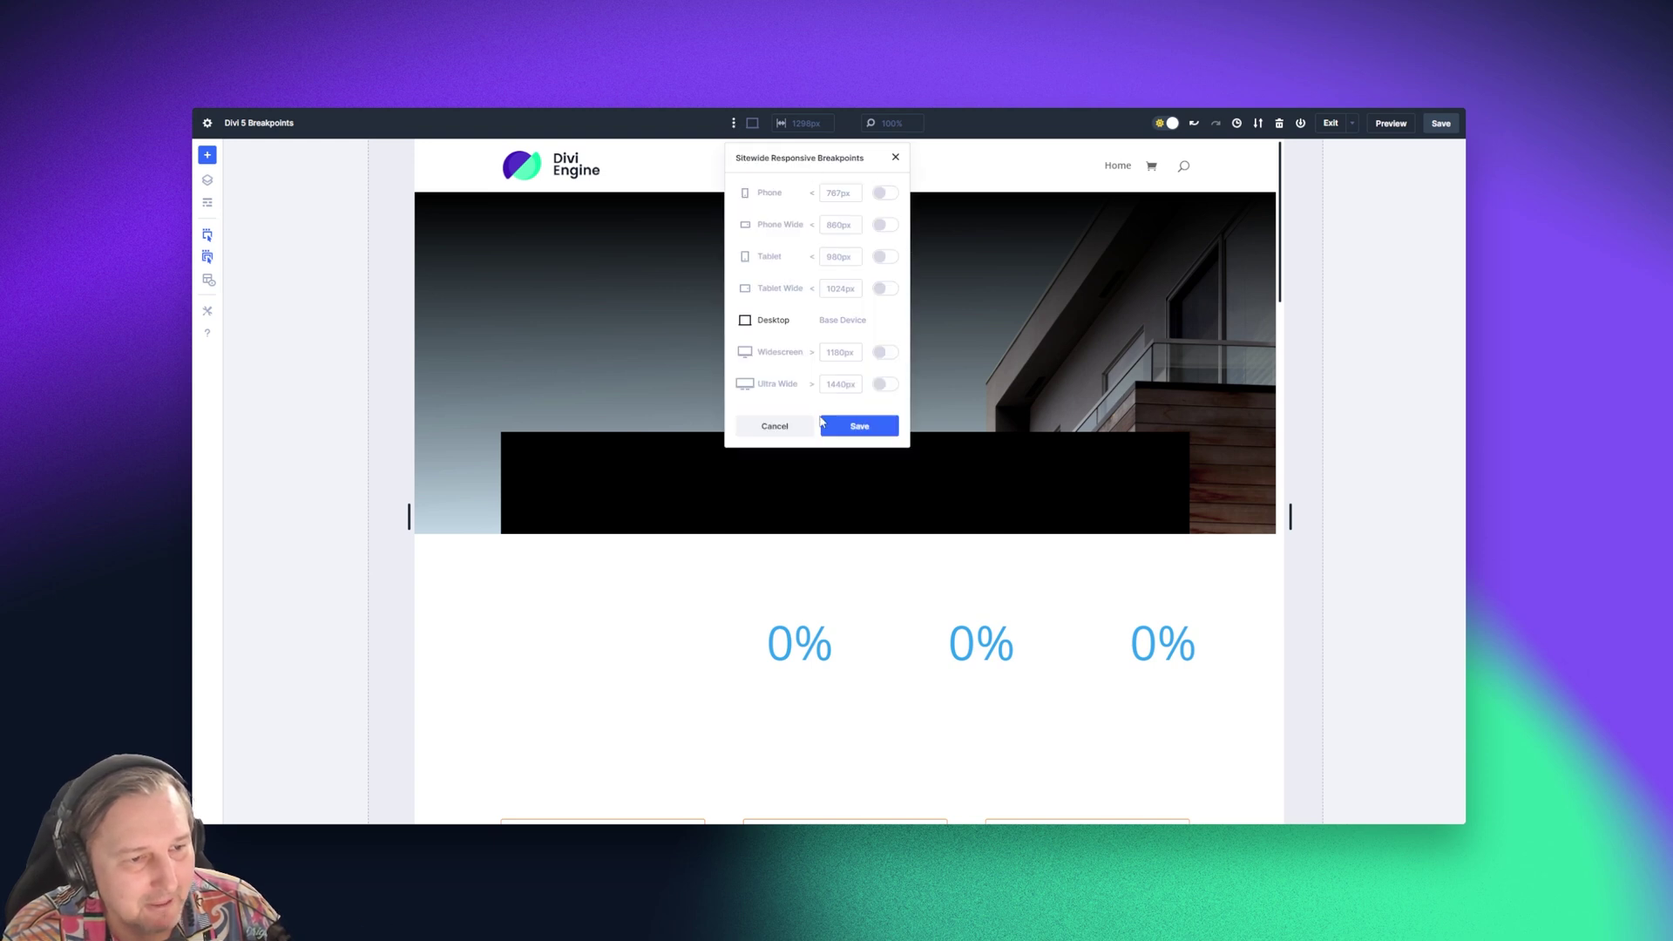
left_click(885, 193)
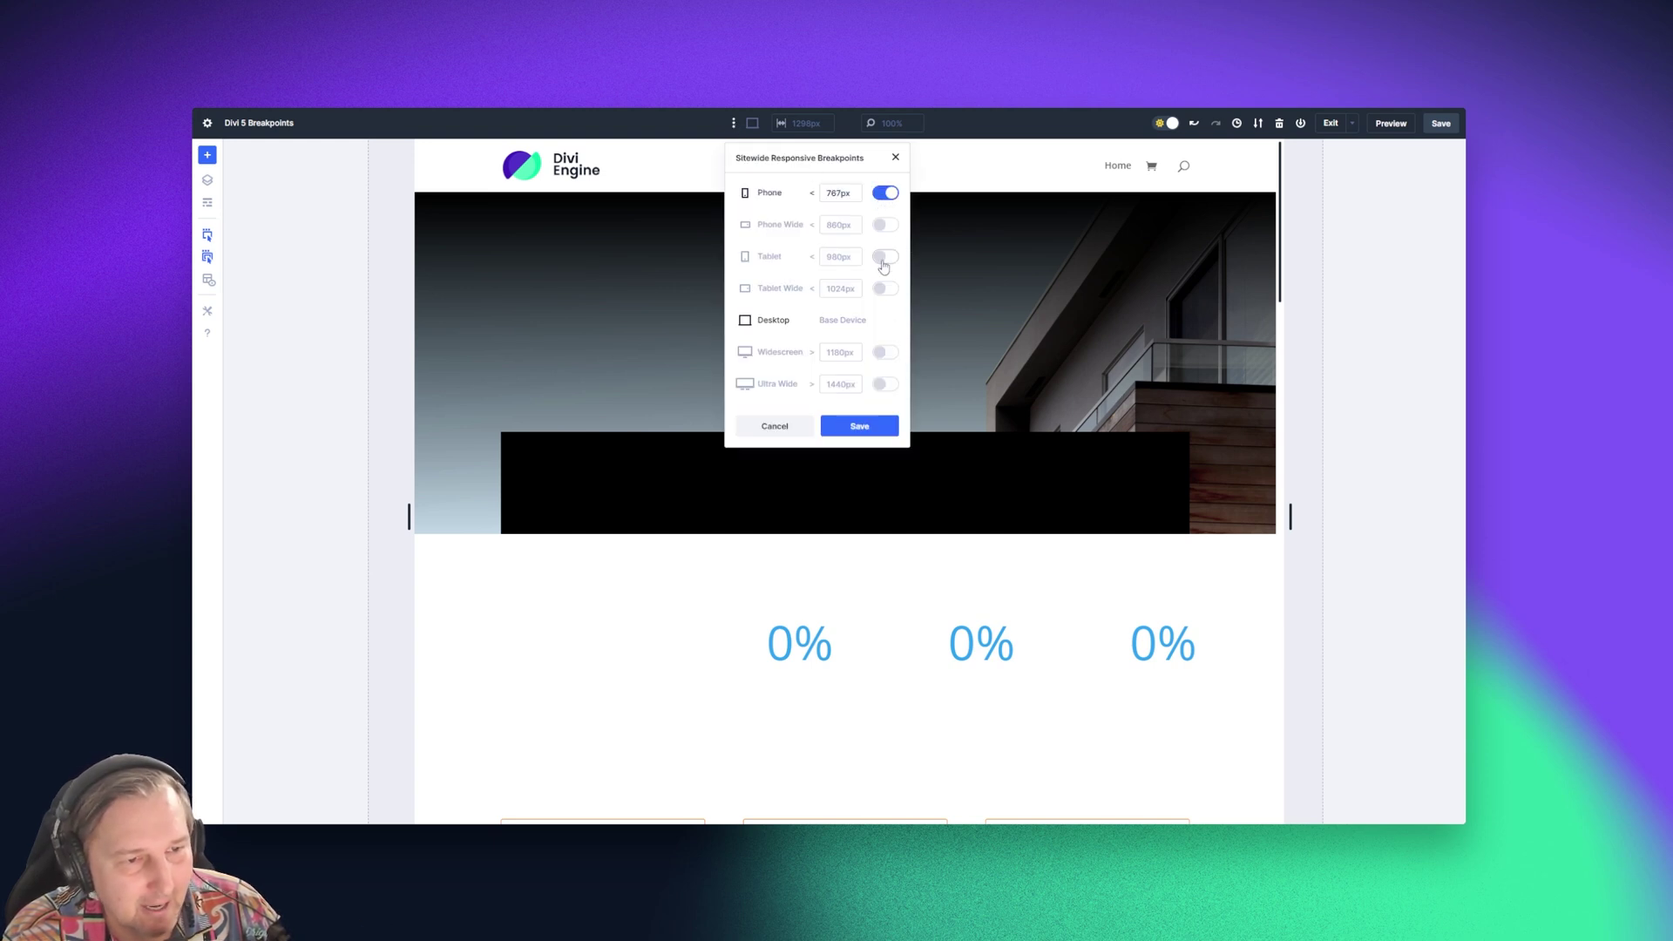
left_click(885, 256)
left_click(865, 426)
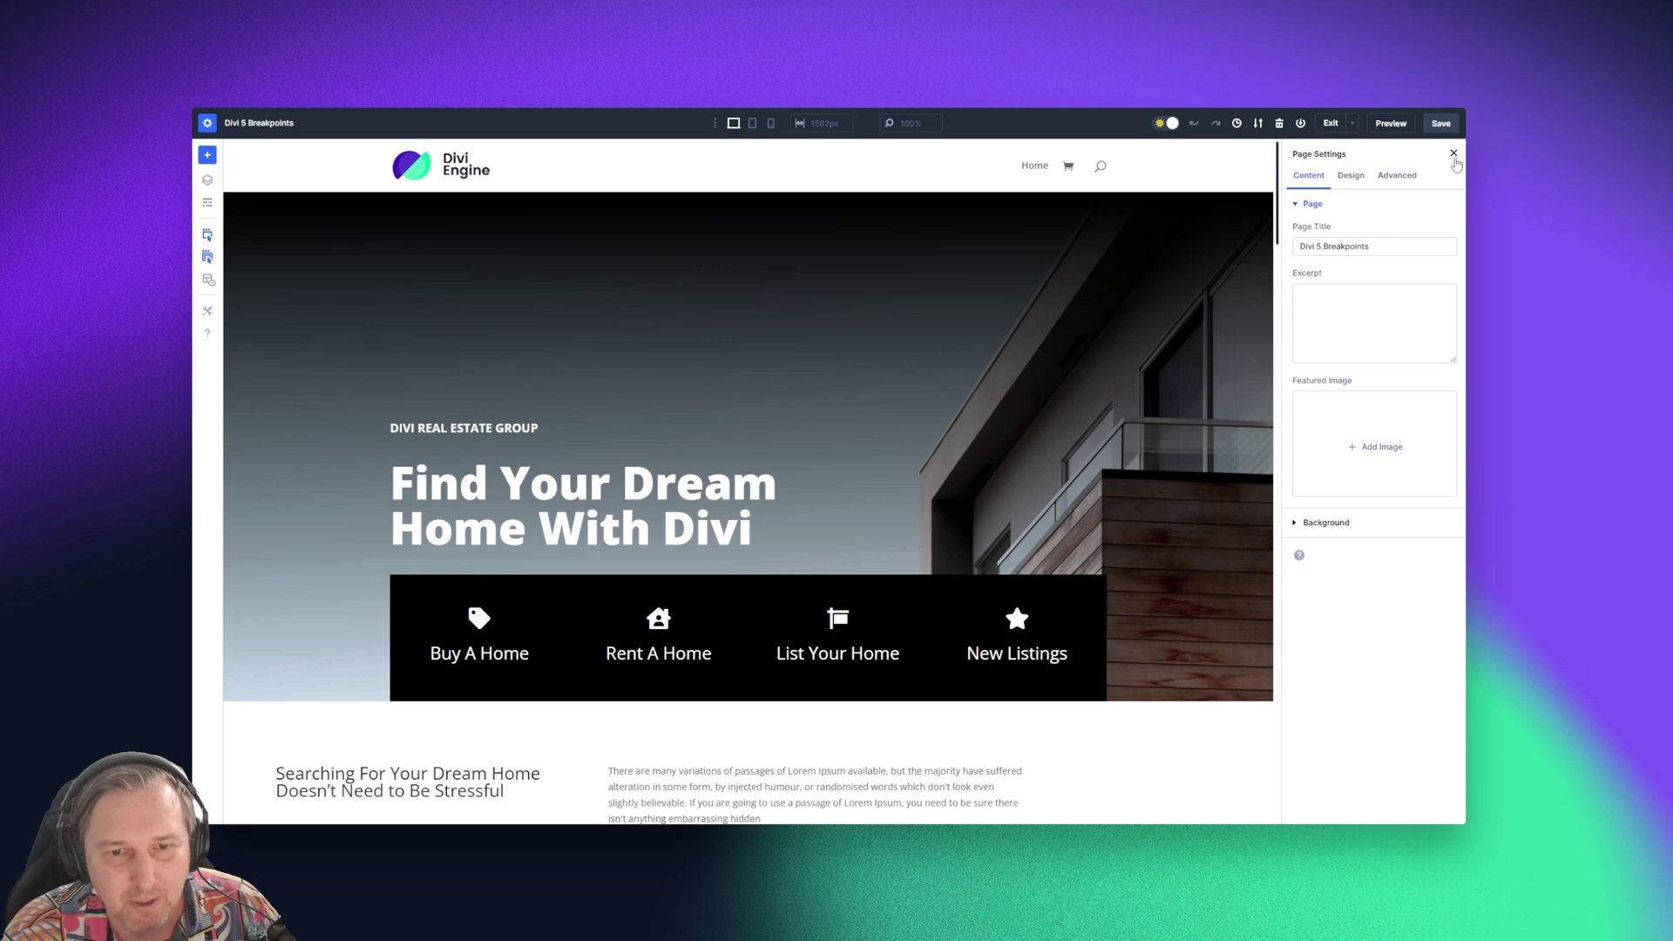
left_click(1453, 155)
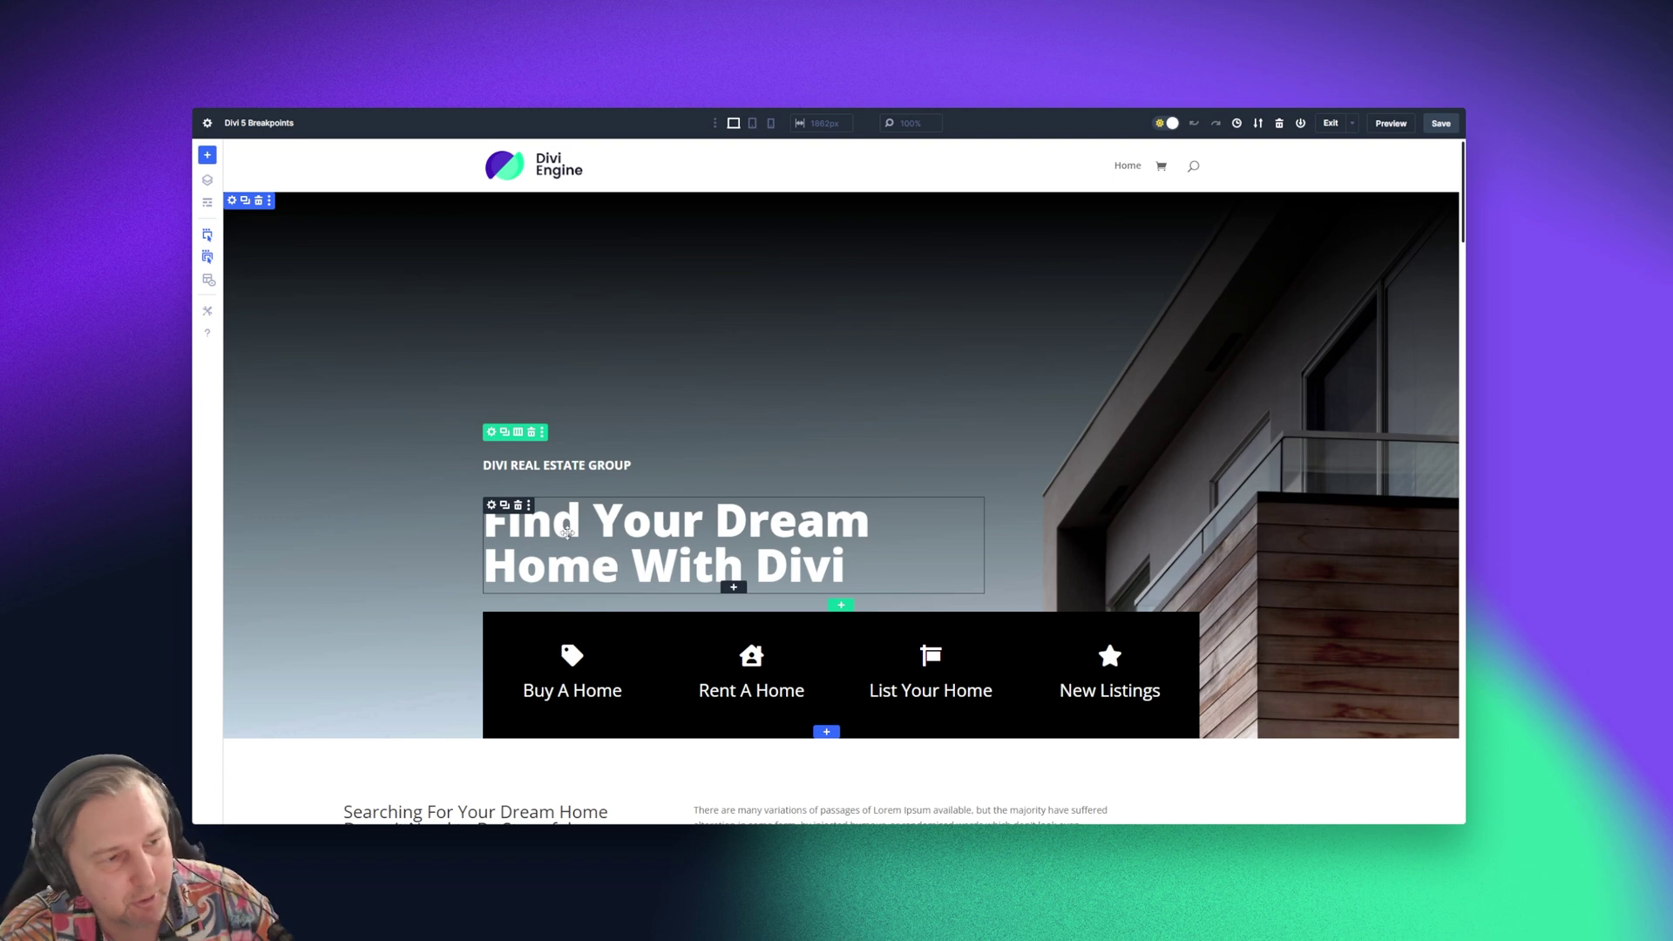
left_click(493, 506)
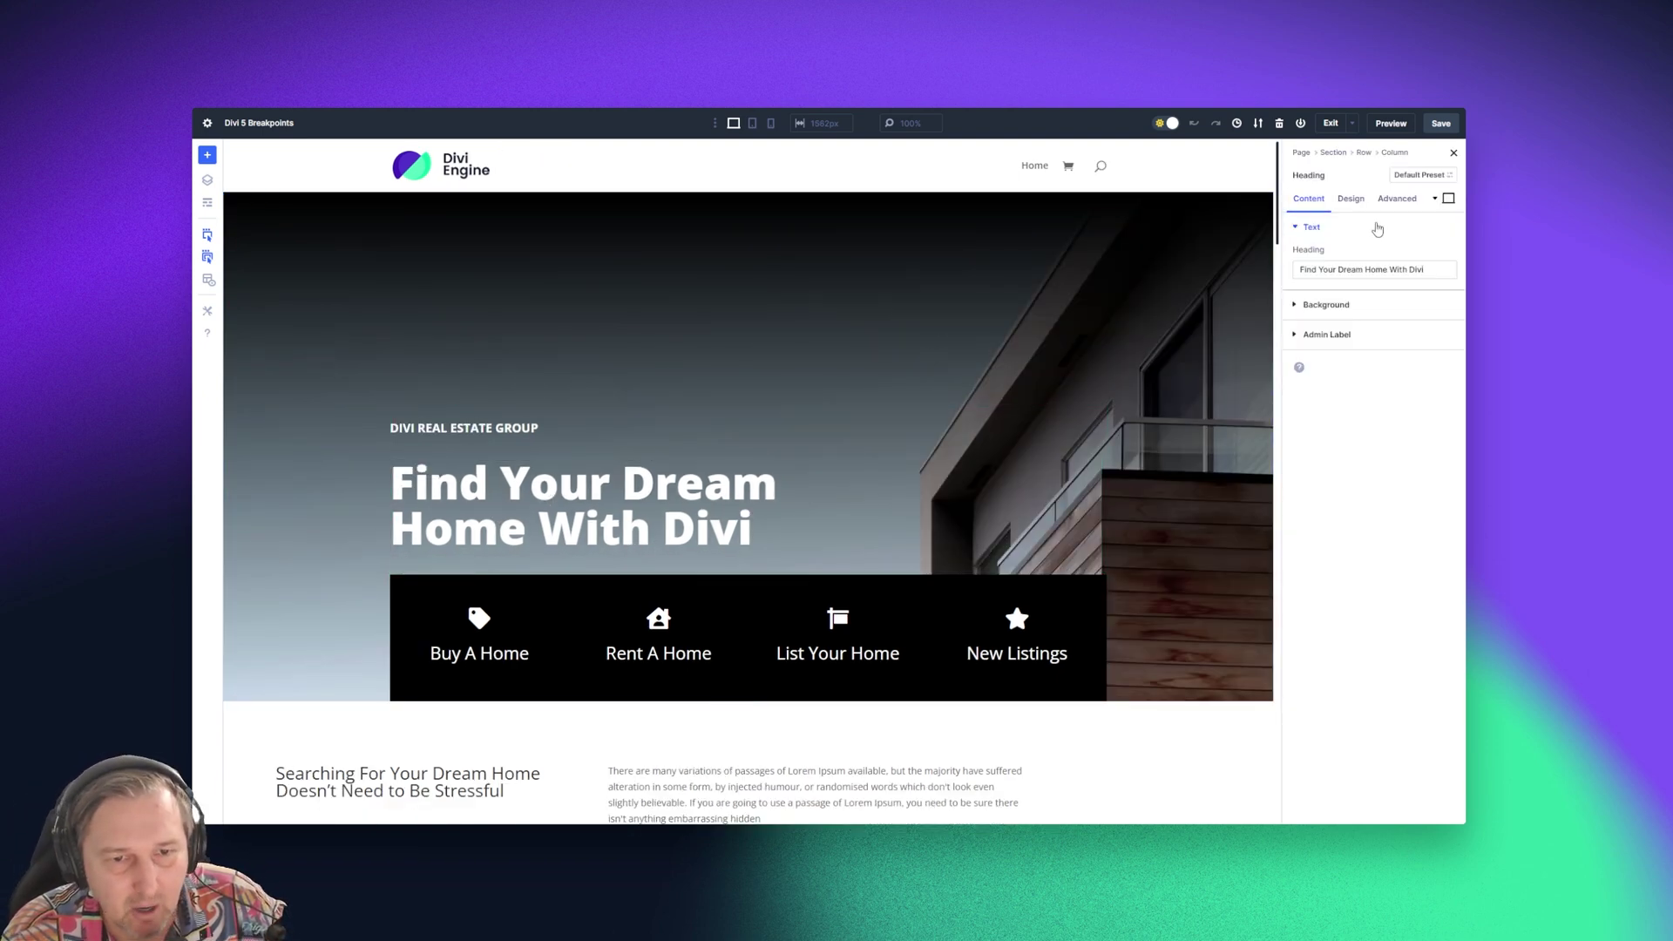
left_click(1351, 199)
left_click(1314, 226)
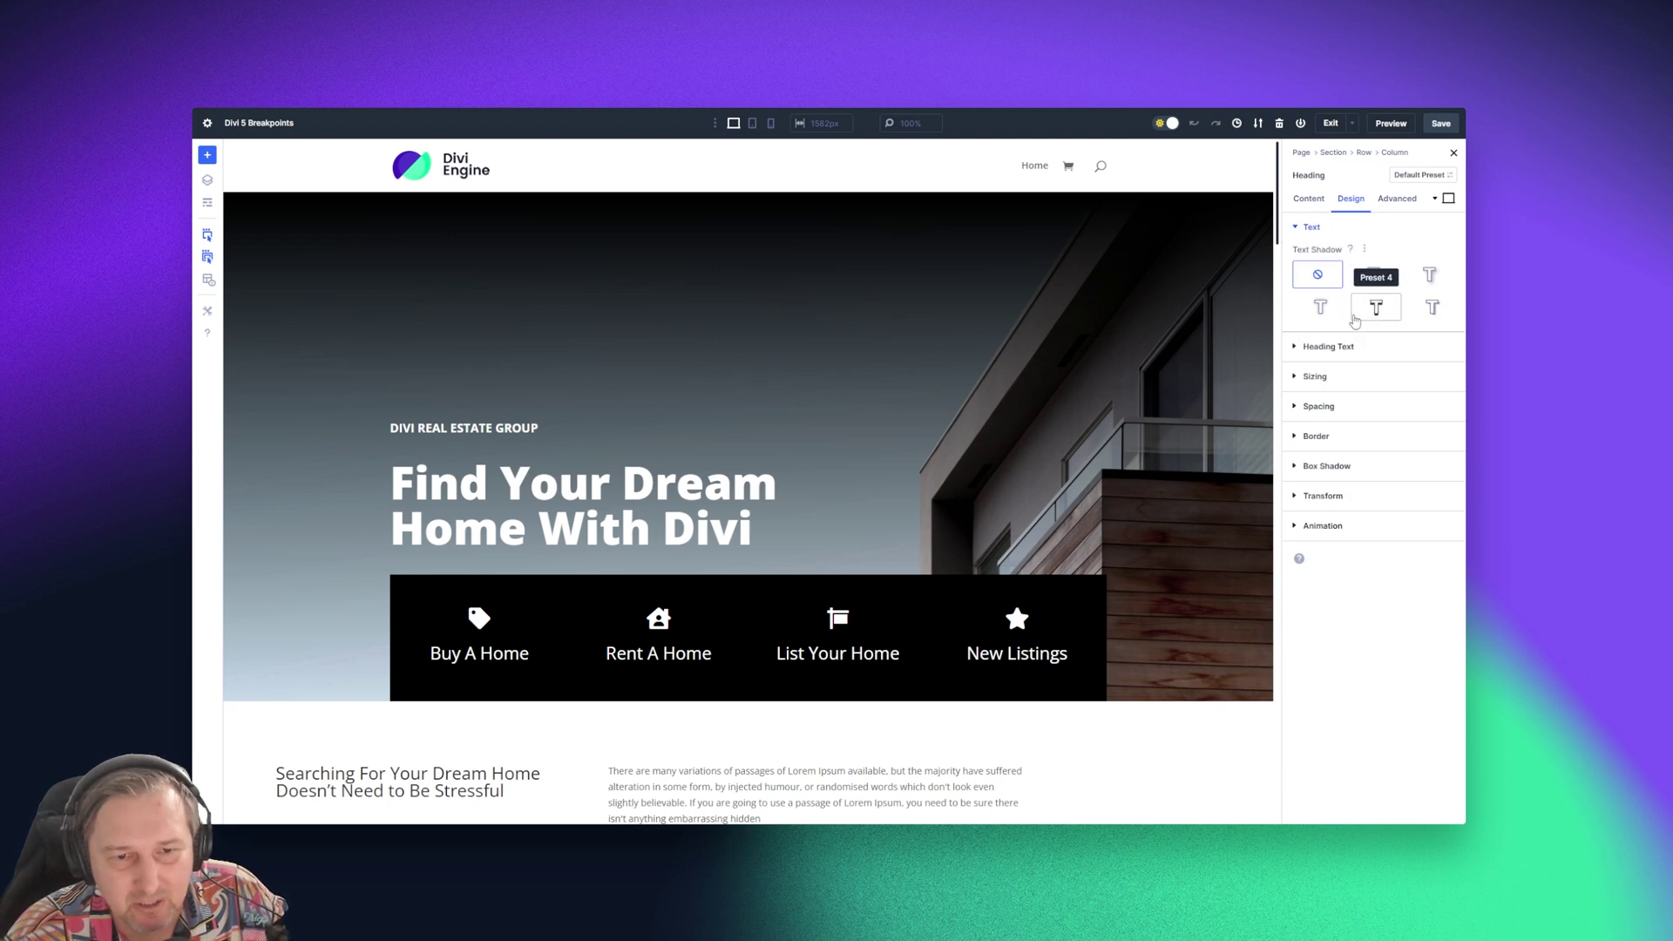
left_click(1333, 347)
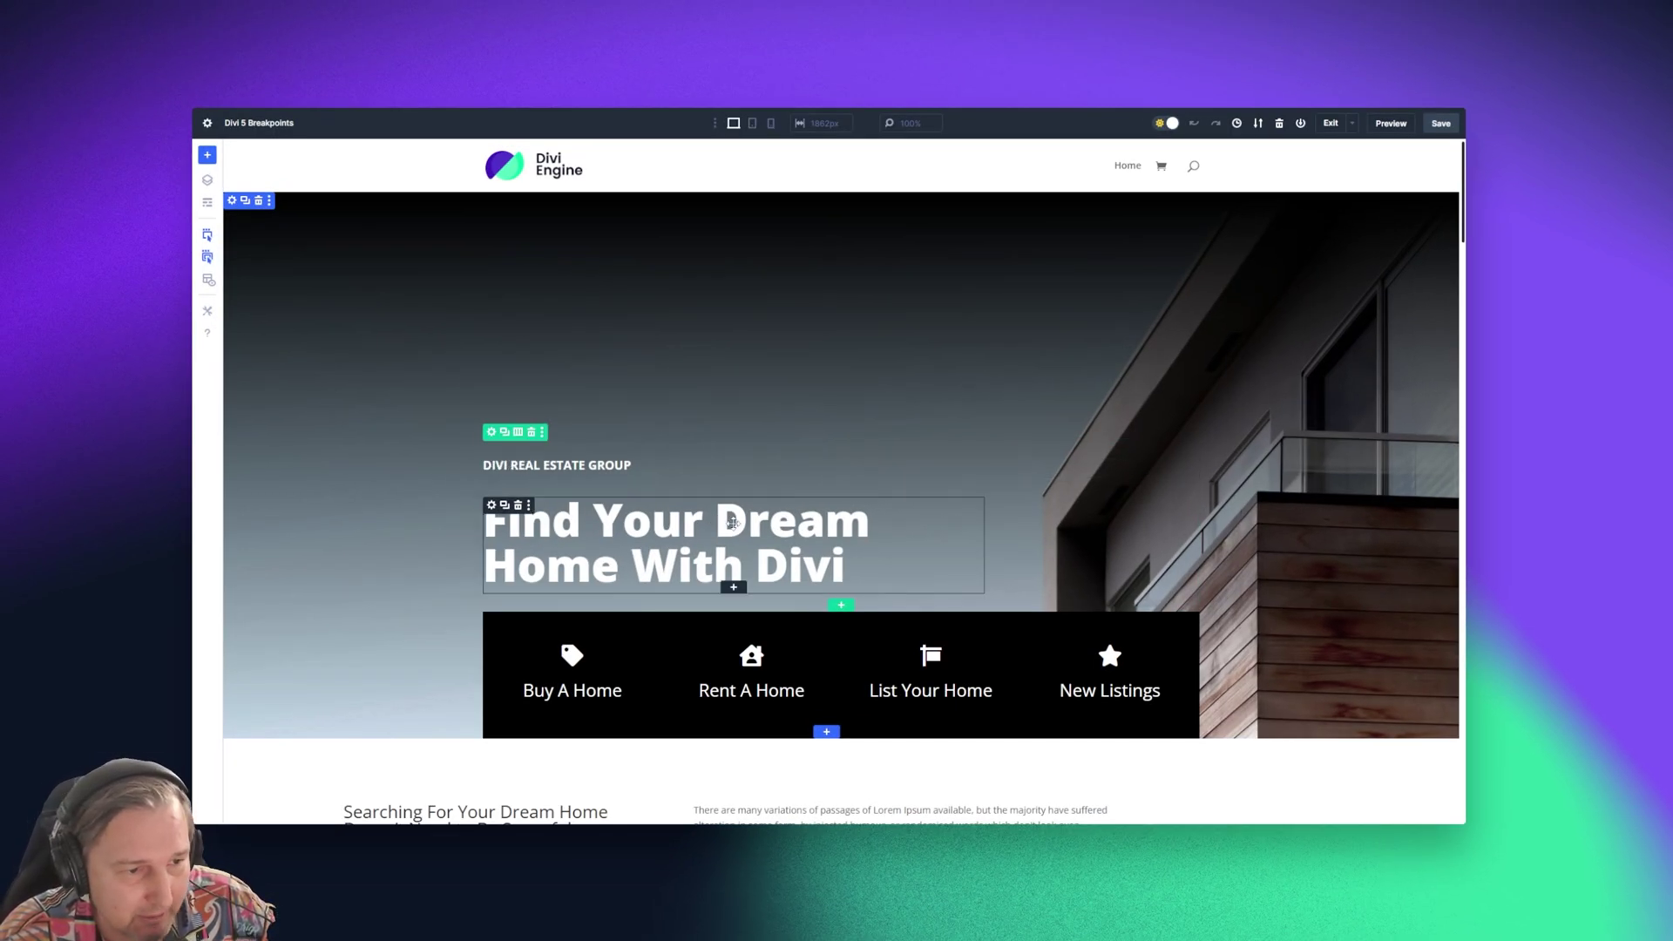
Set the heading text size of "Find Your Dream Home With Divi" to 24px for the phone breakpoint
left_click(732, 521)
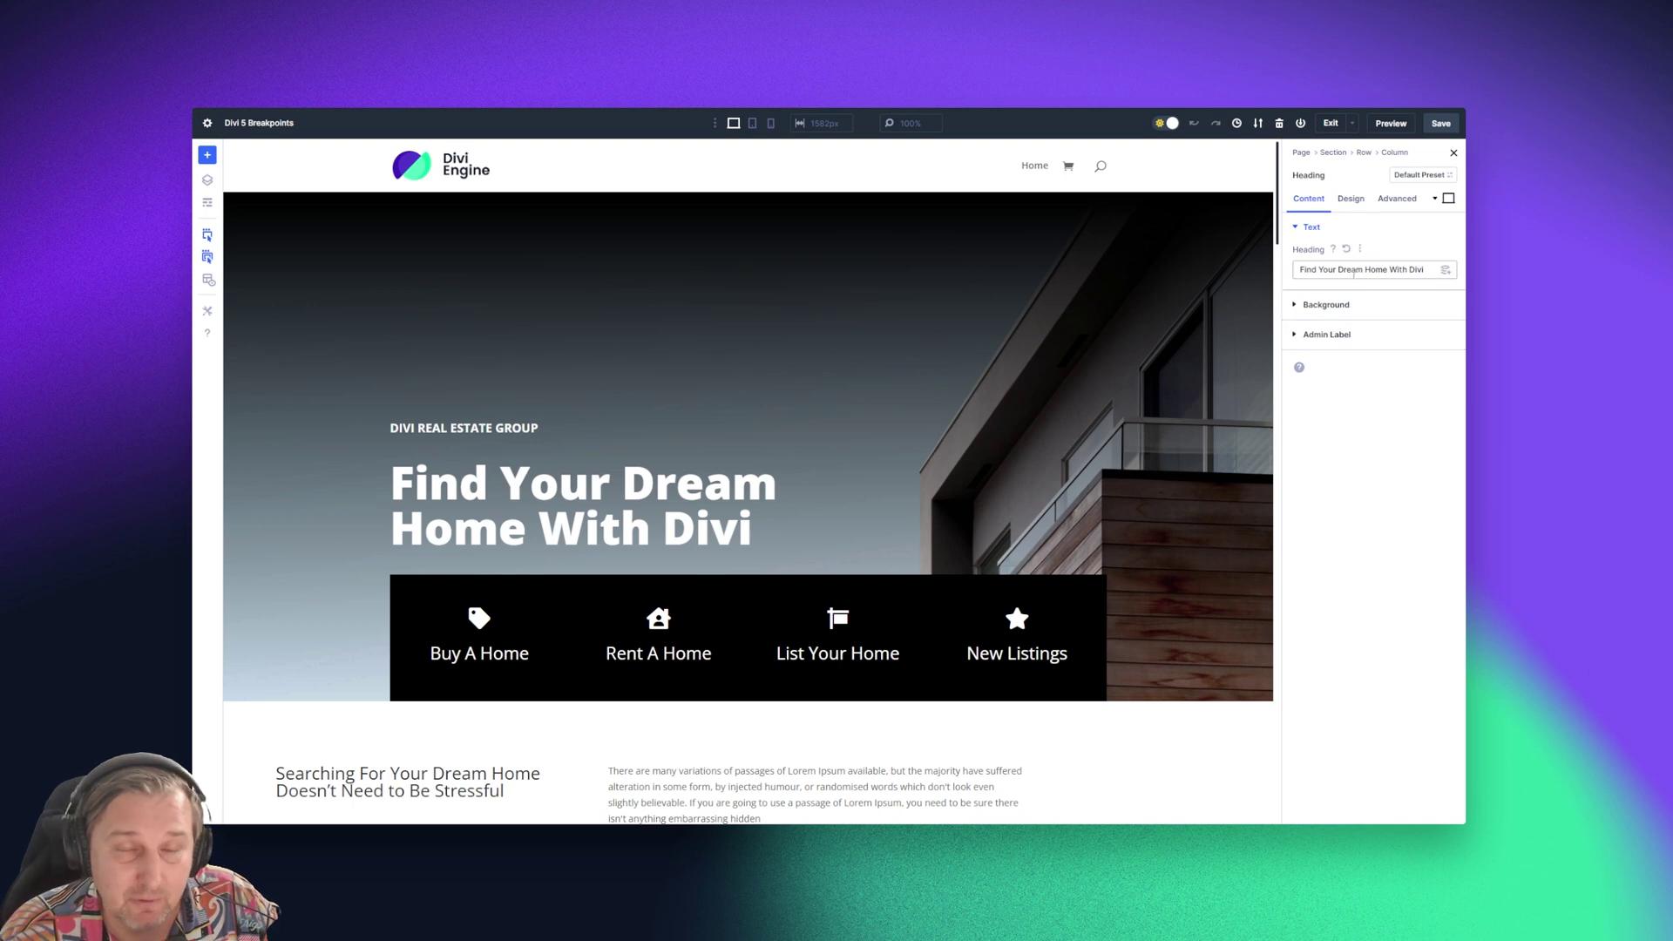
left_click(1350, 199)
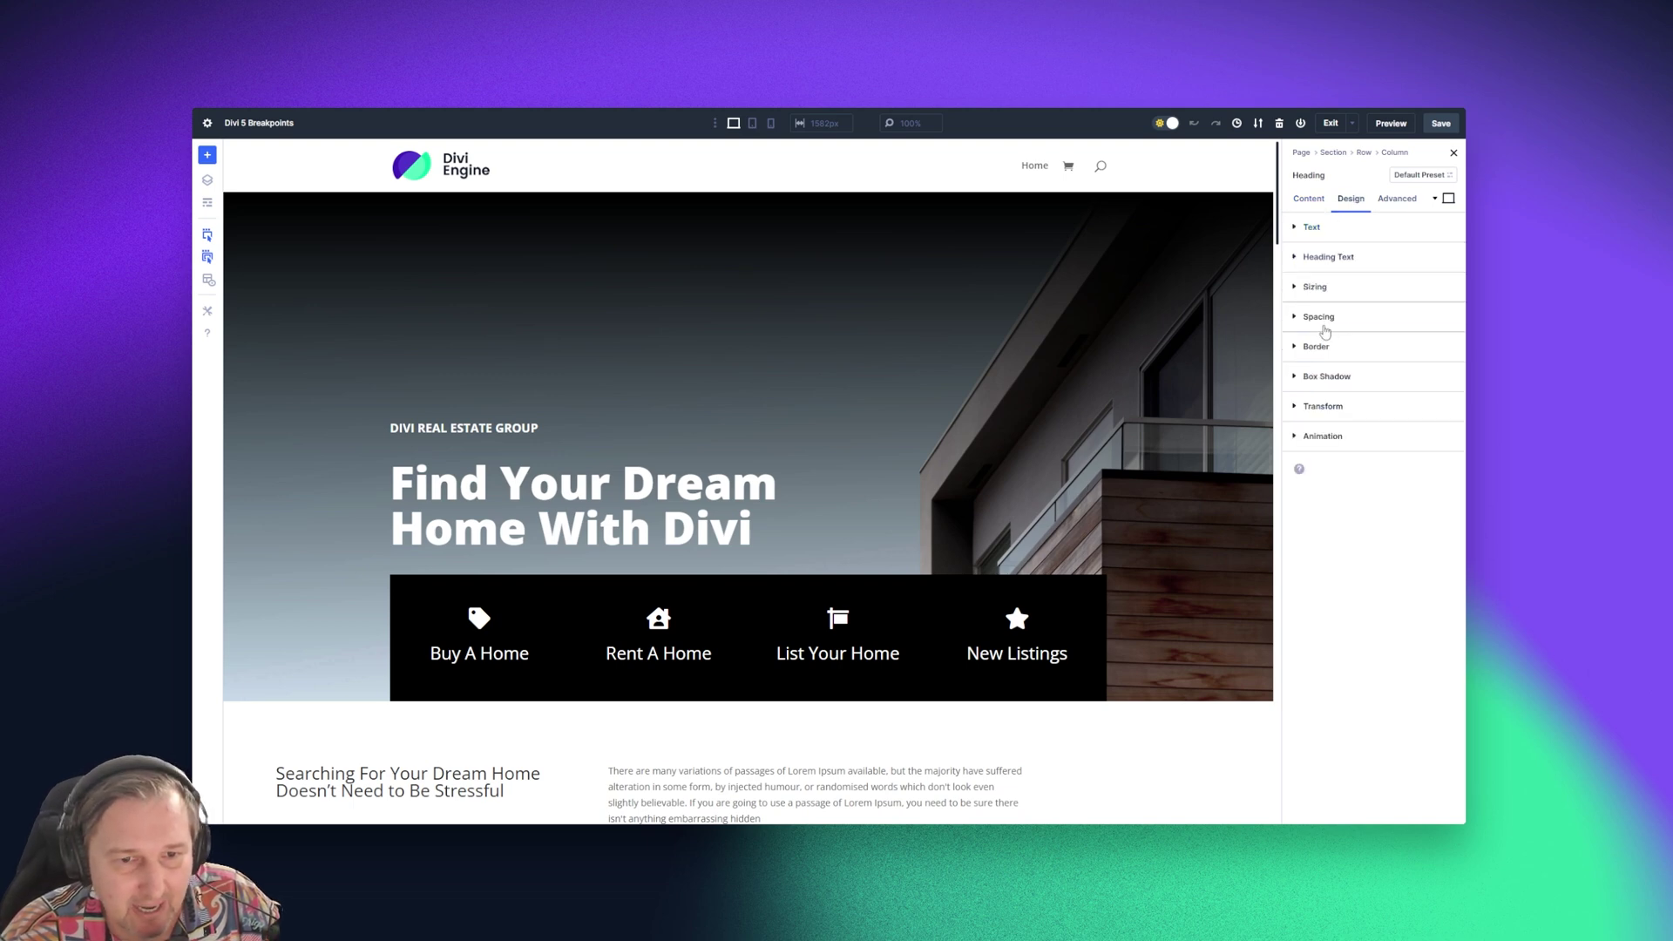
left_click(1332, 229)
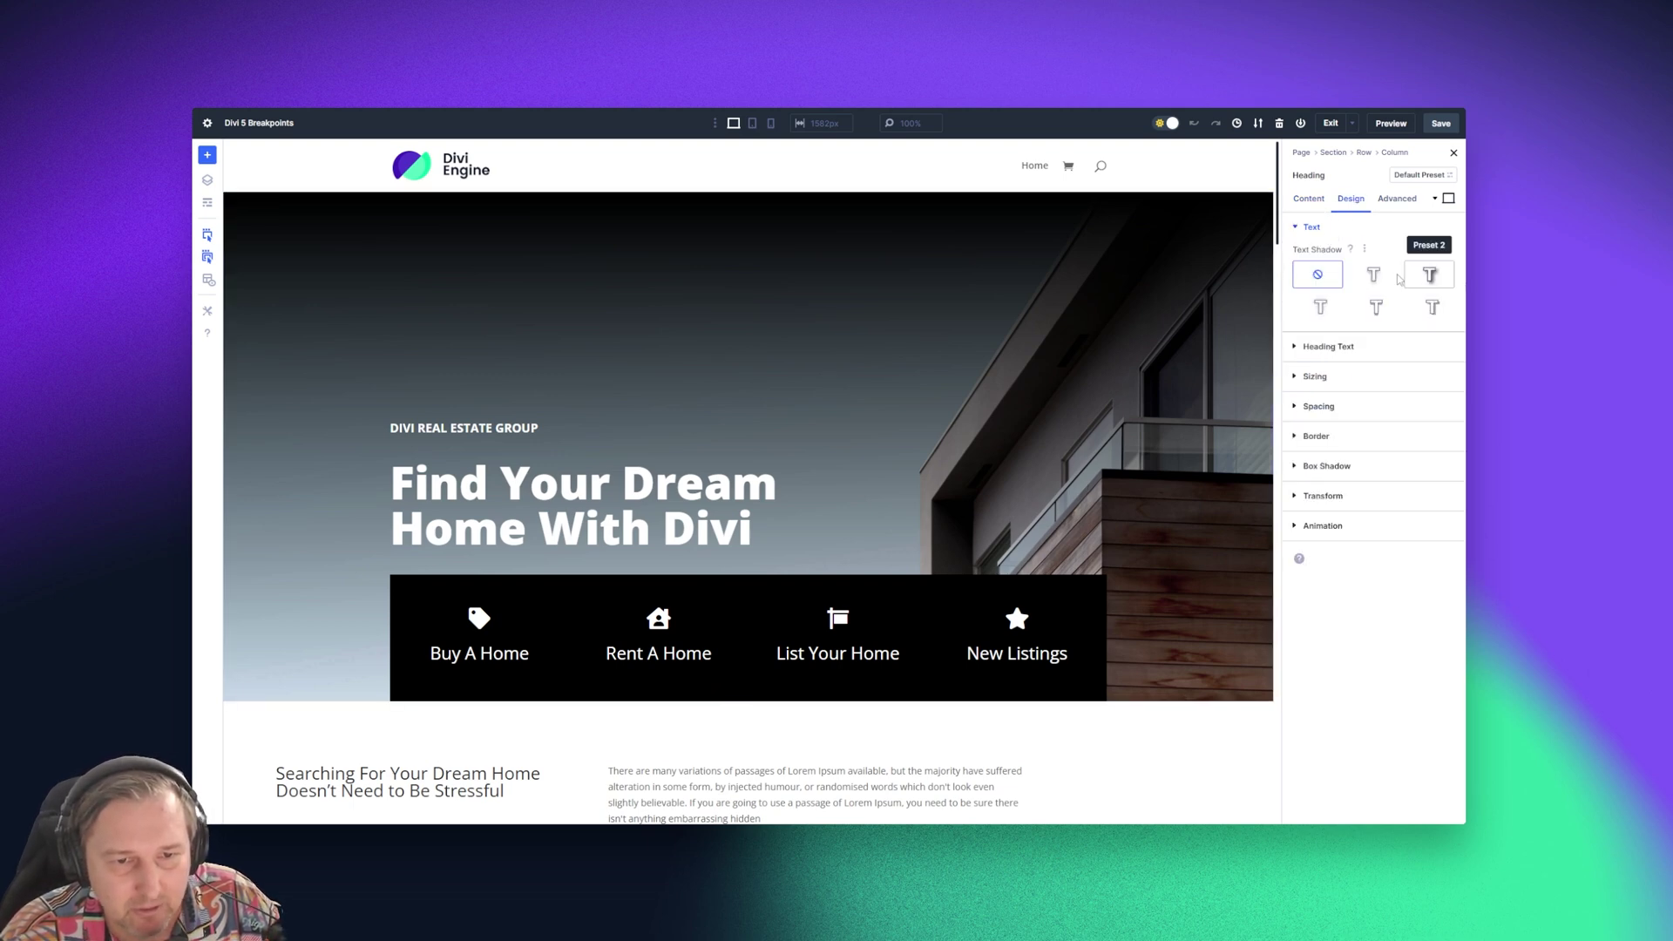
left_click(1329, 347)
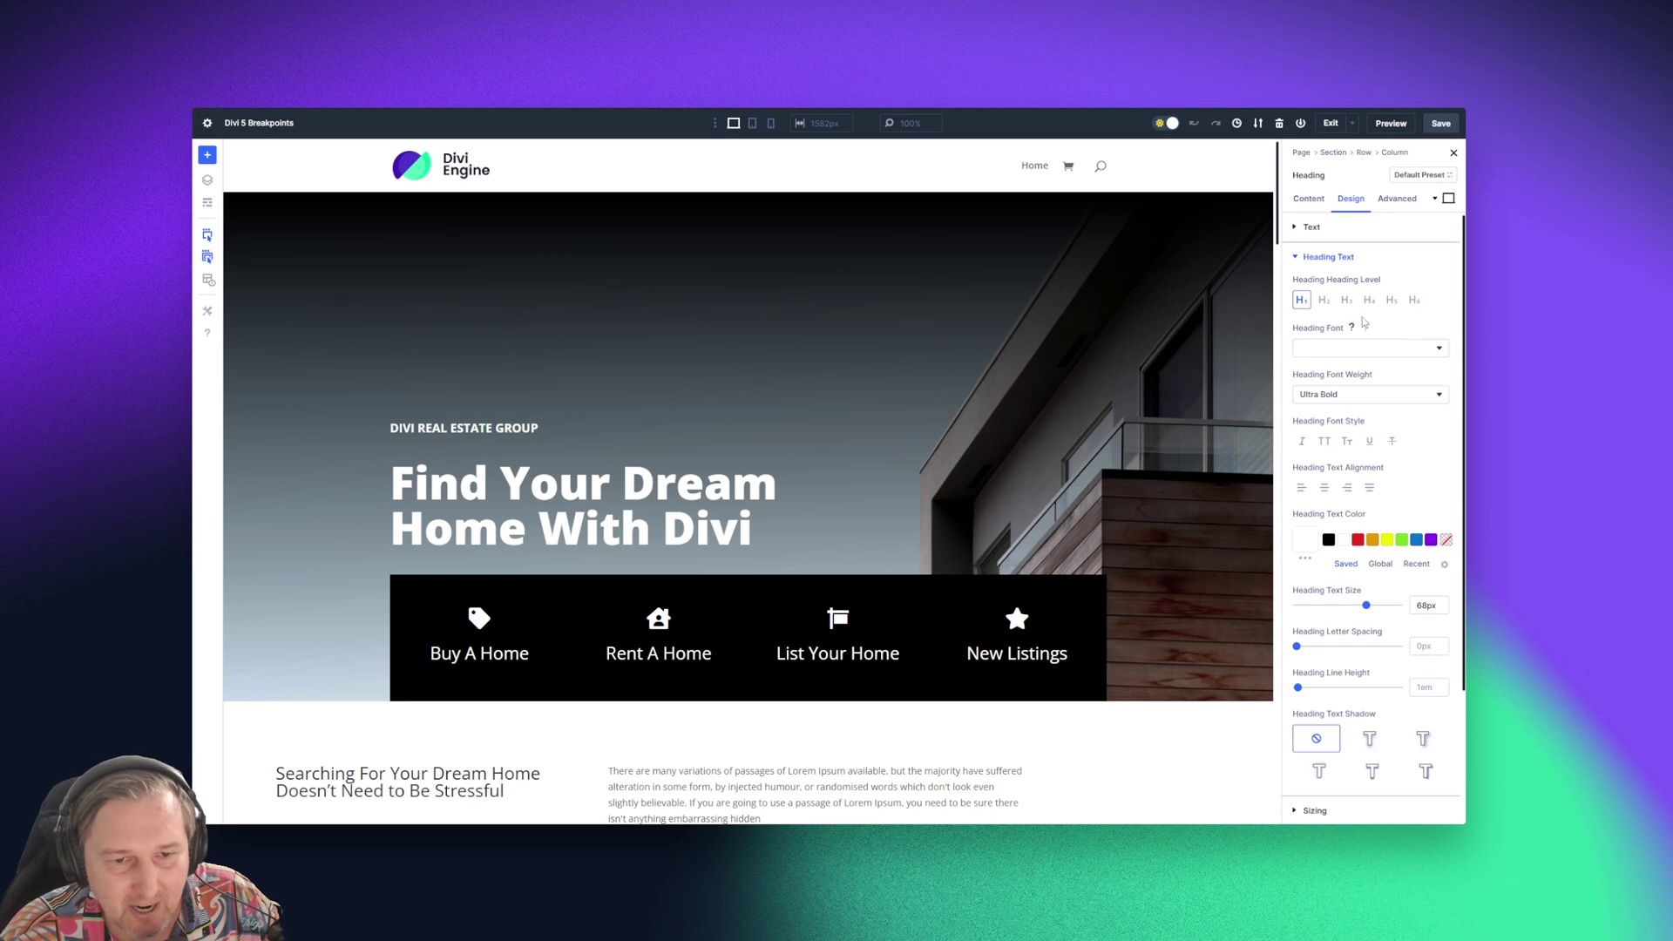
scroll(1390, 435, "down", 2)
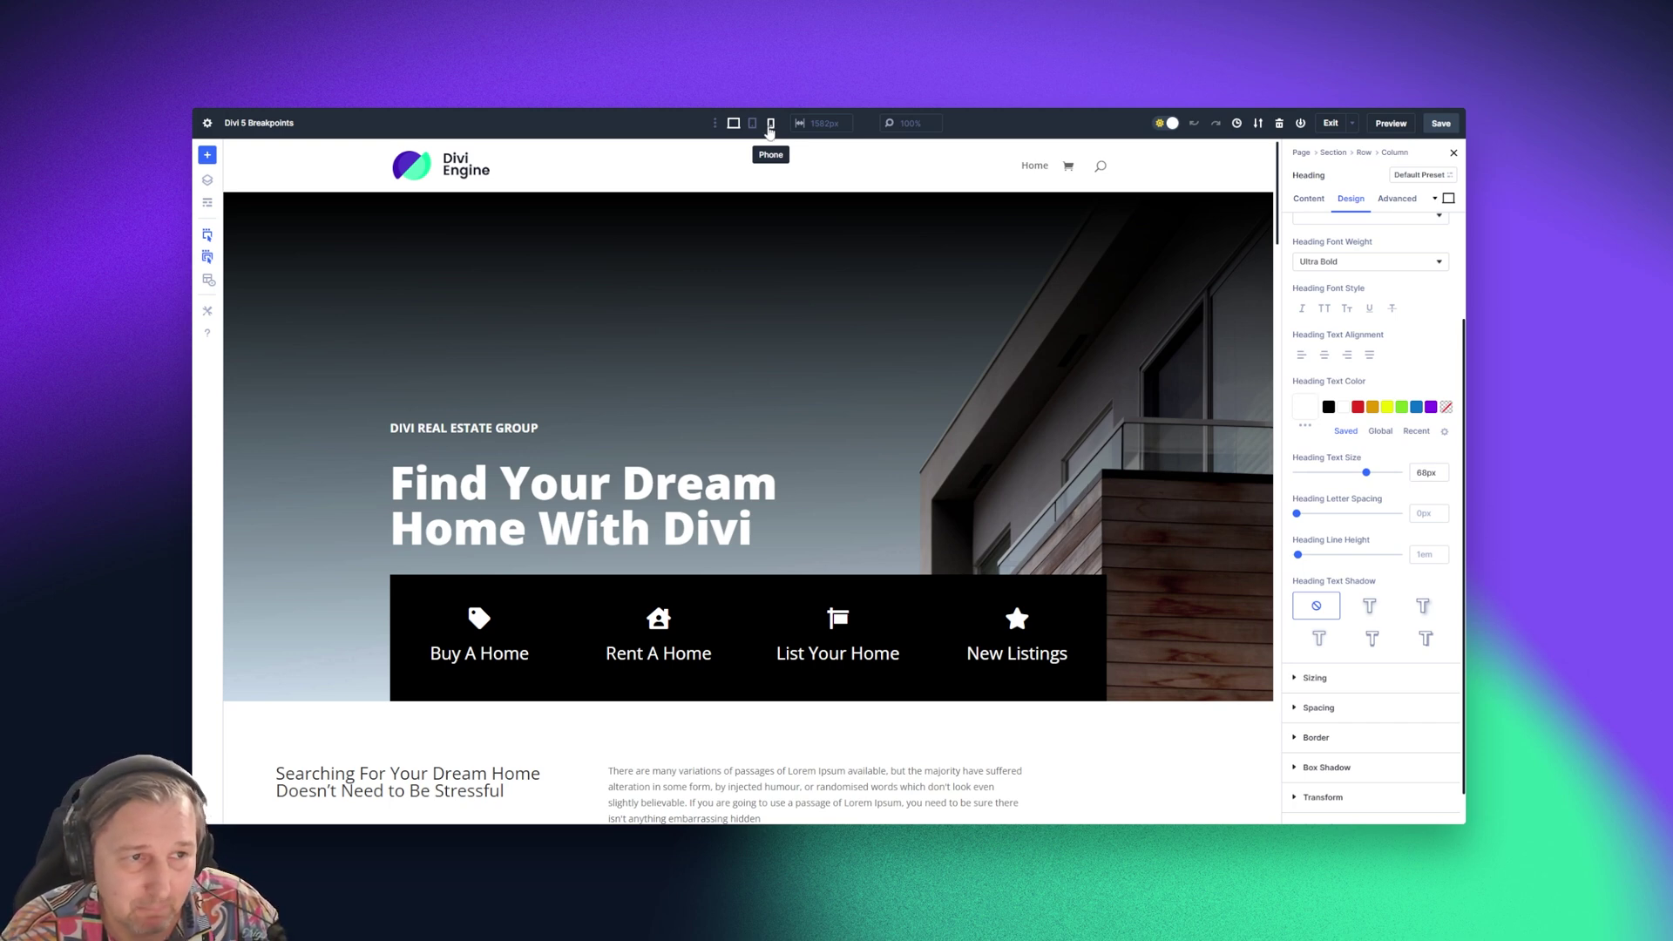
left_click(771, 126)
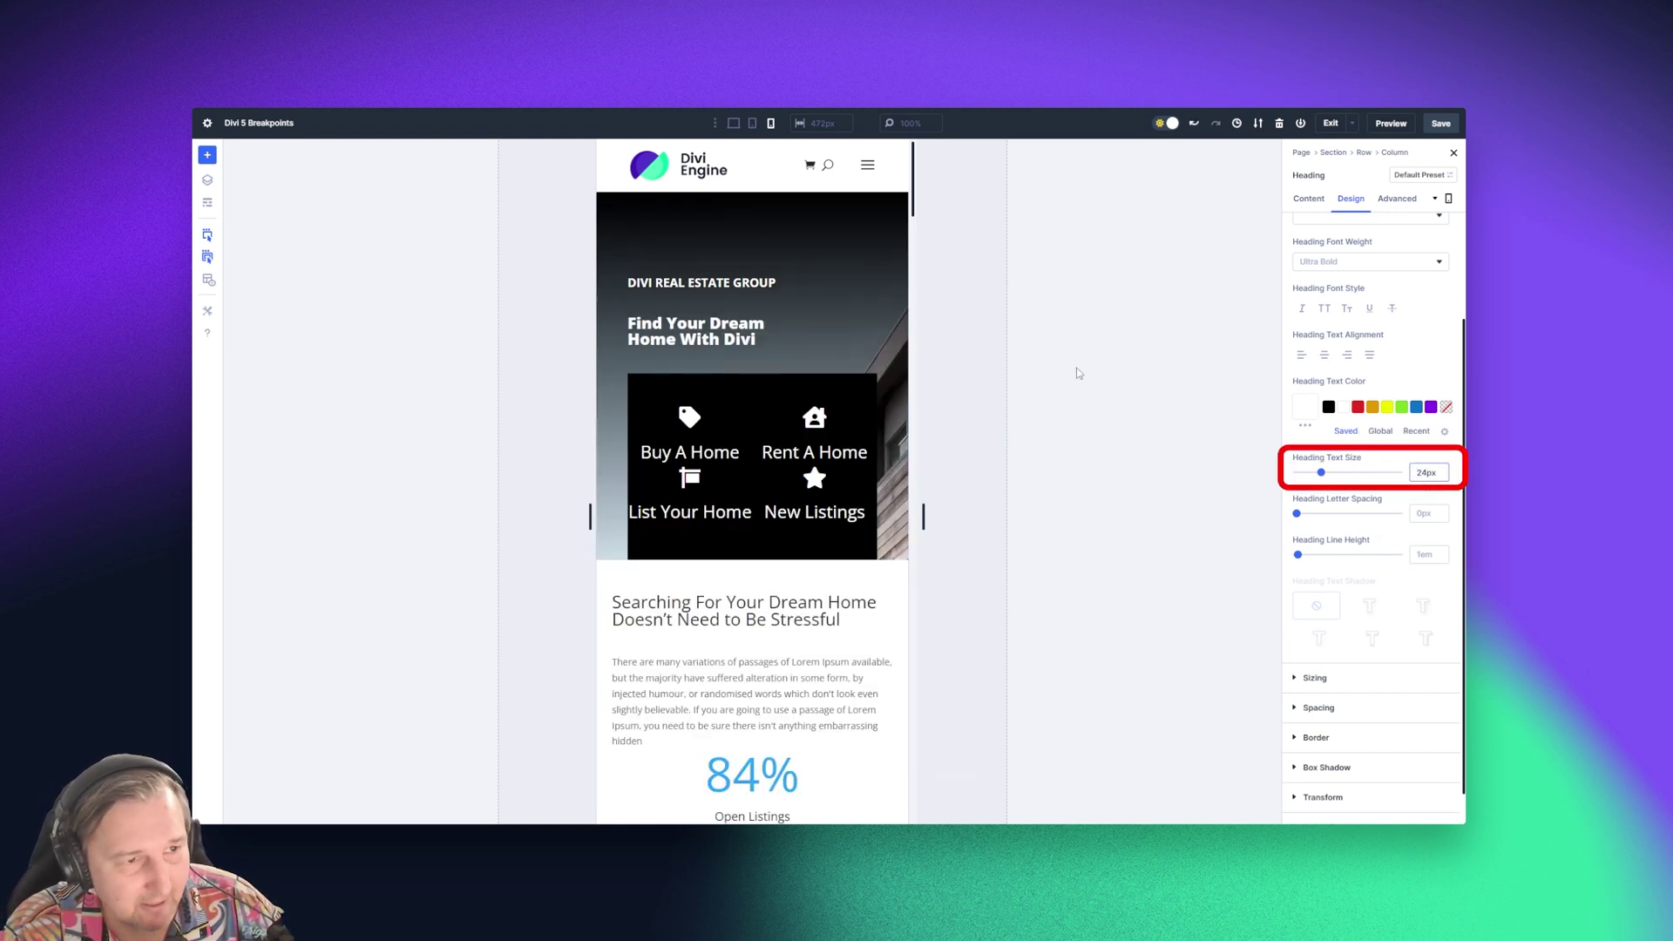
Compare the hero heading in the desktop and phone views, and review the phone layout down to the statistics section
left_click(734, 125)
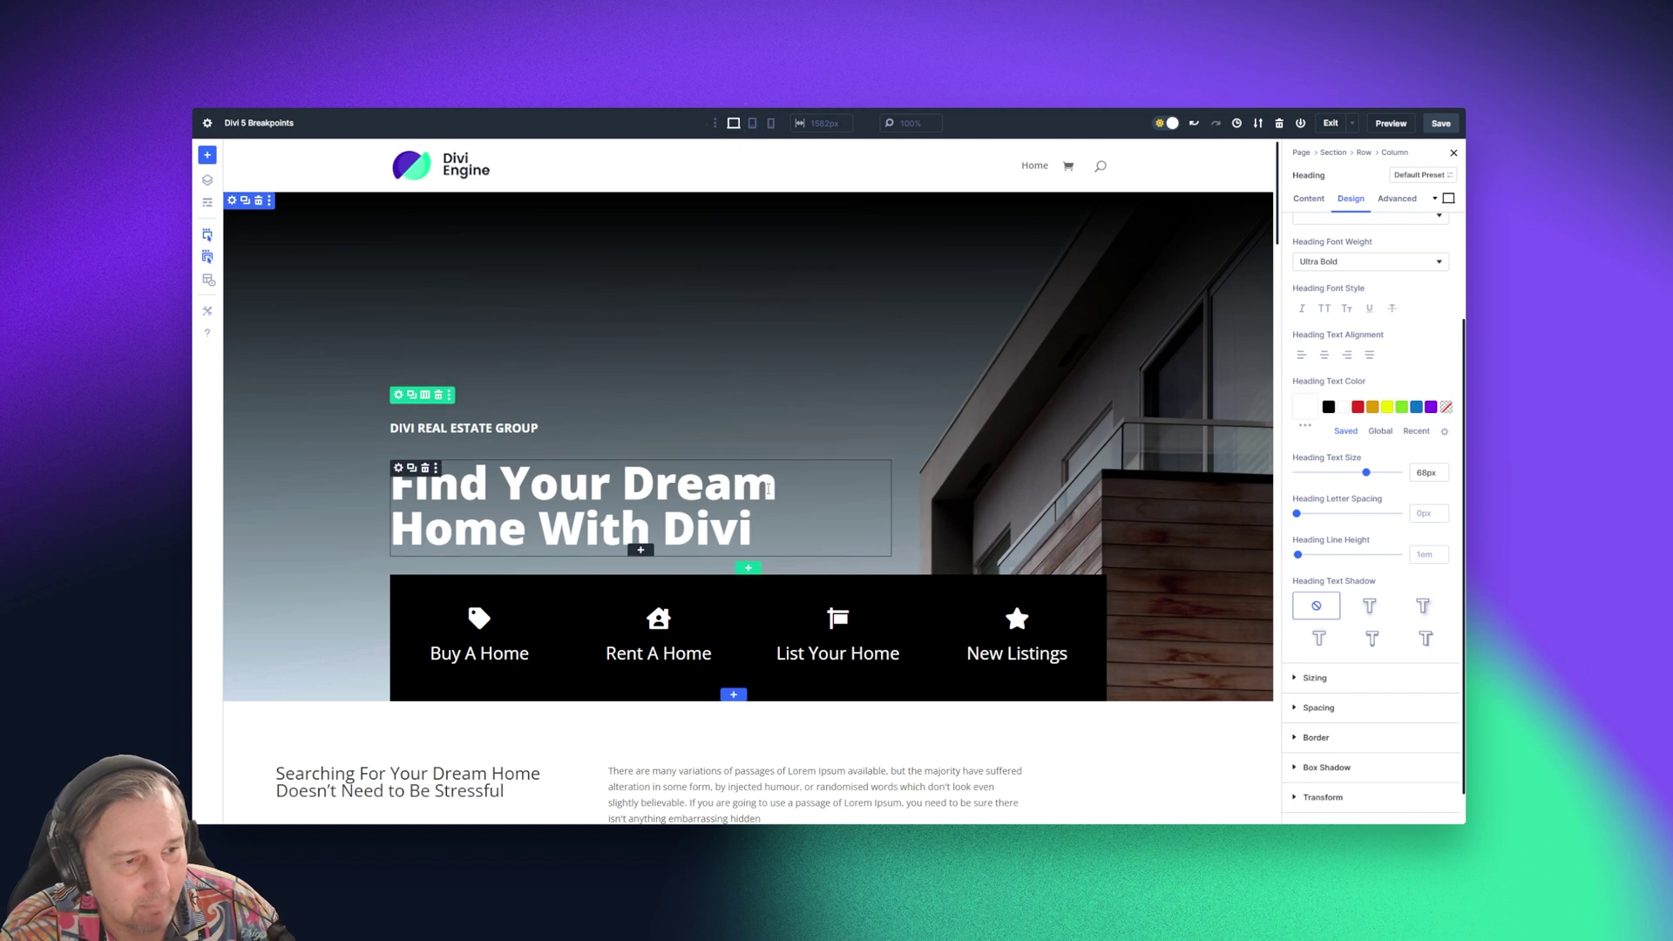
left_click(770, 123)
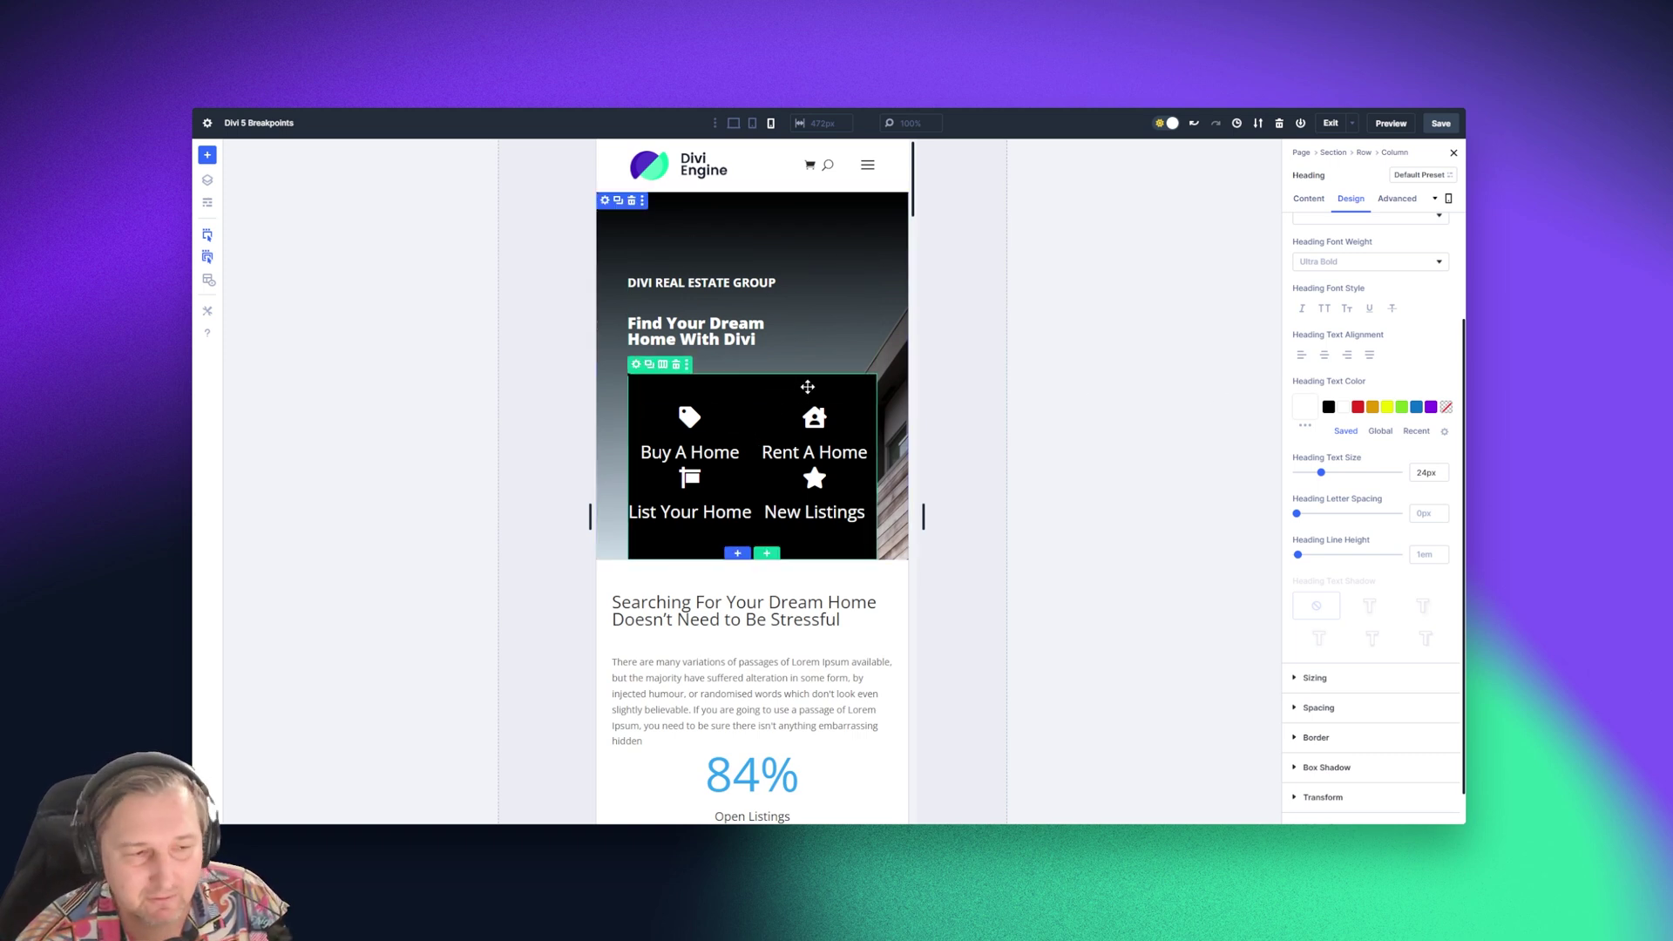
scroll(795, 558, "down", 3)
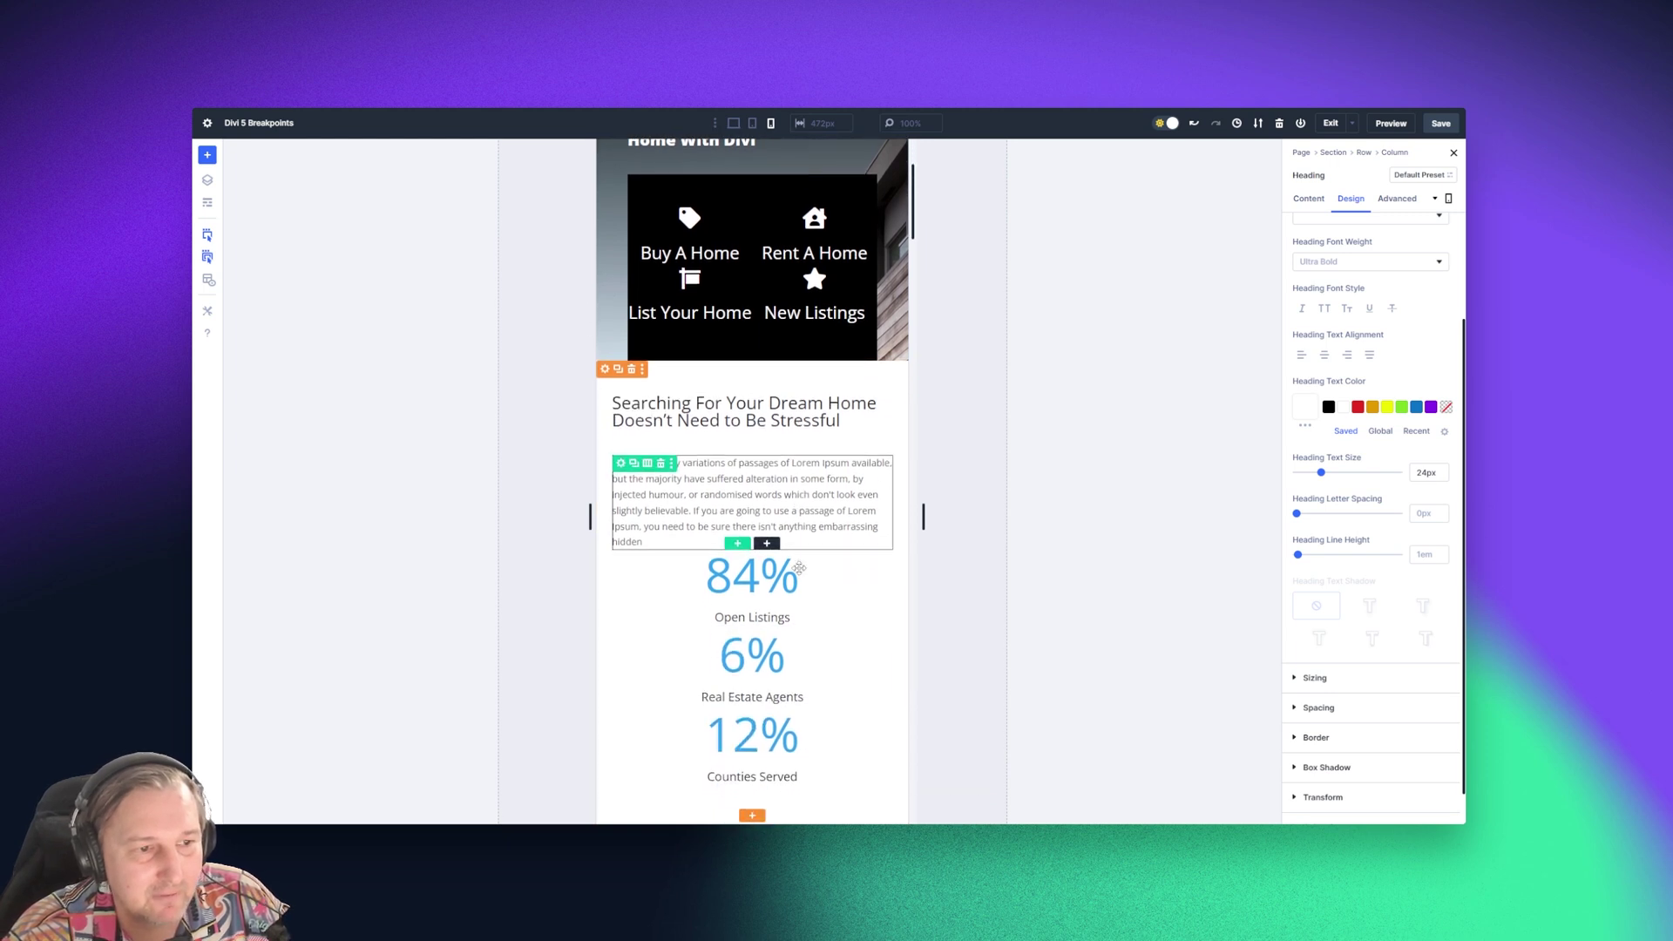